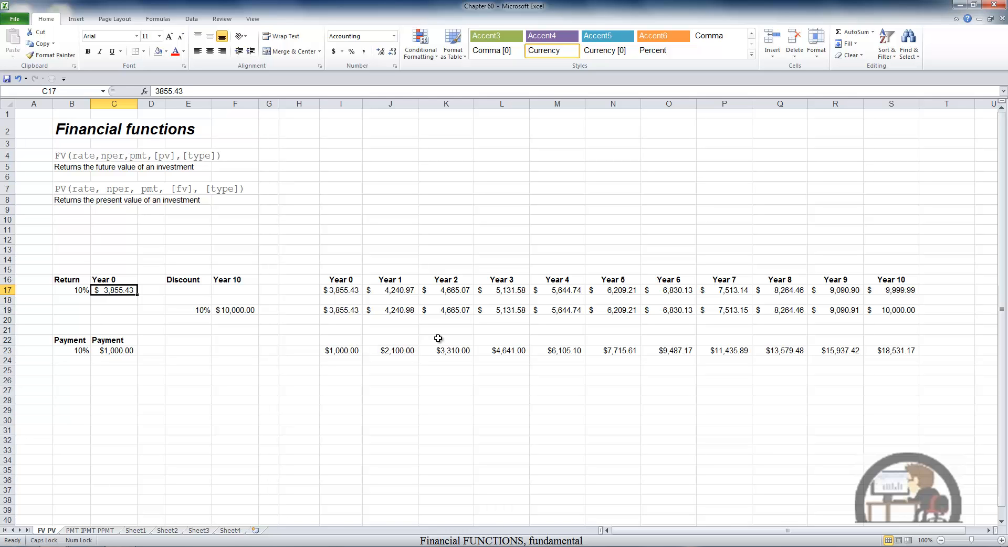
Examine the year-by-year growth formulas in row 17, from Year 0 in I17 through Year 10 in S17
left_click(355, 291)
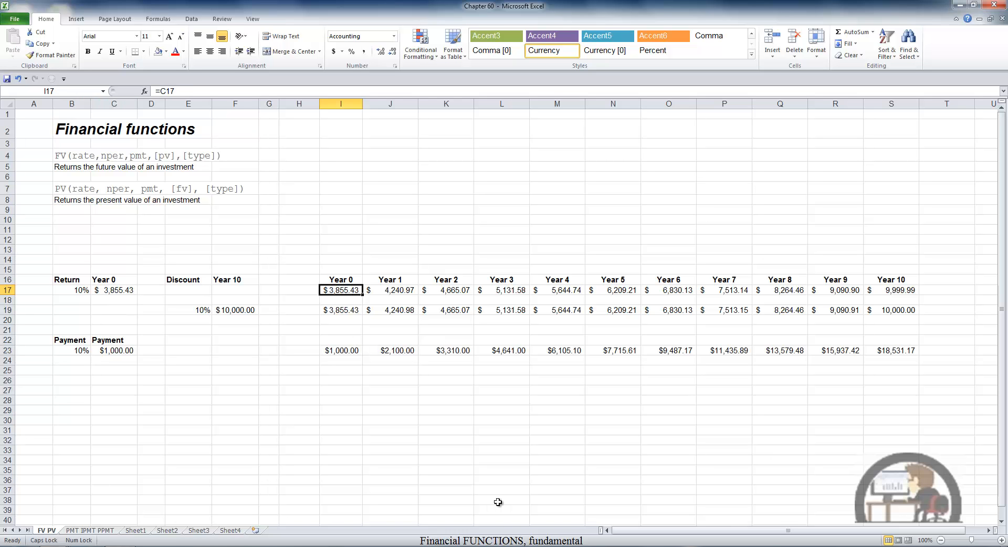
key("F2")
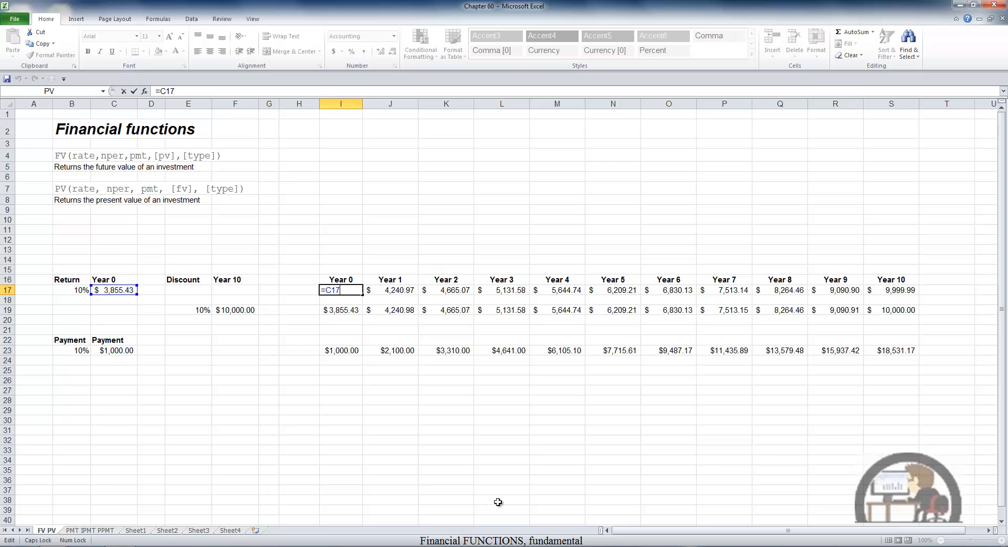
key("Tab")
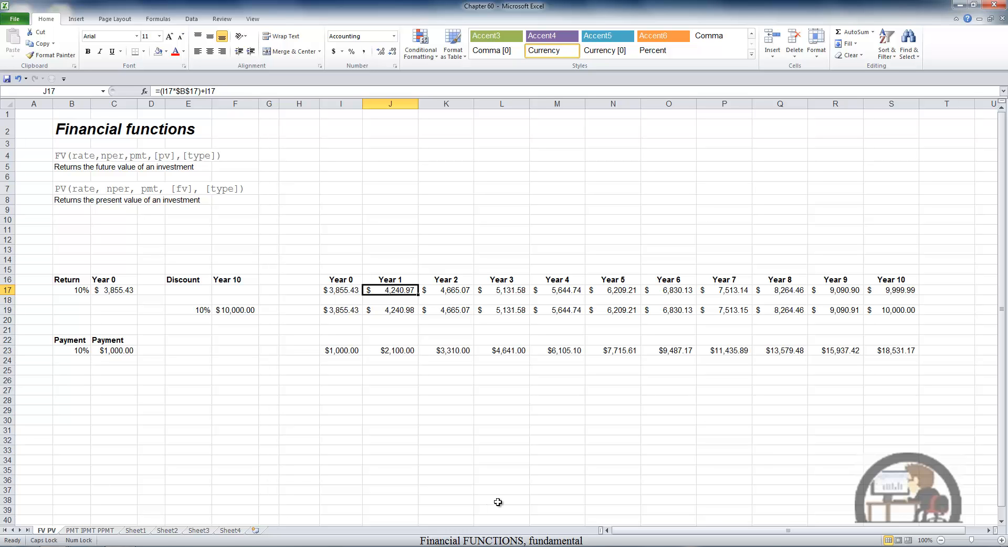
key("Right")
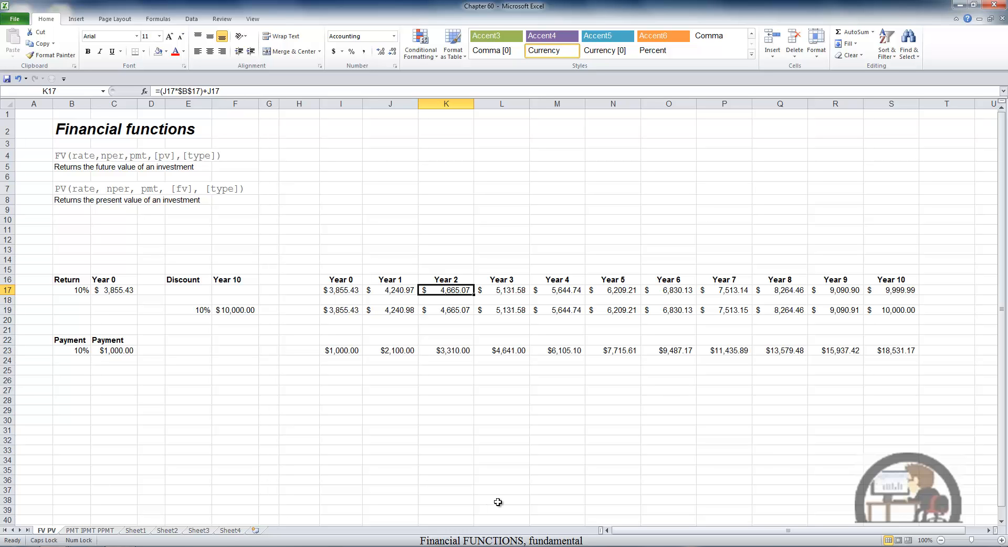
key("ctrl+Right")
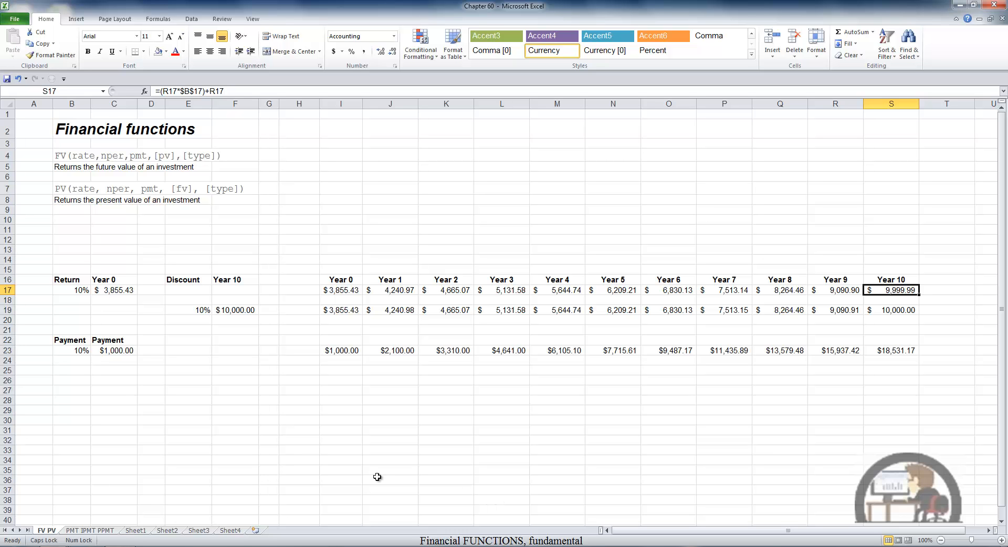
Enter the future value formula =FV(B17,10,0,C17) in cell C28, omitting the optional type argument
left_click(123, 402)
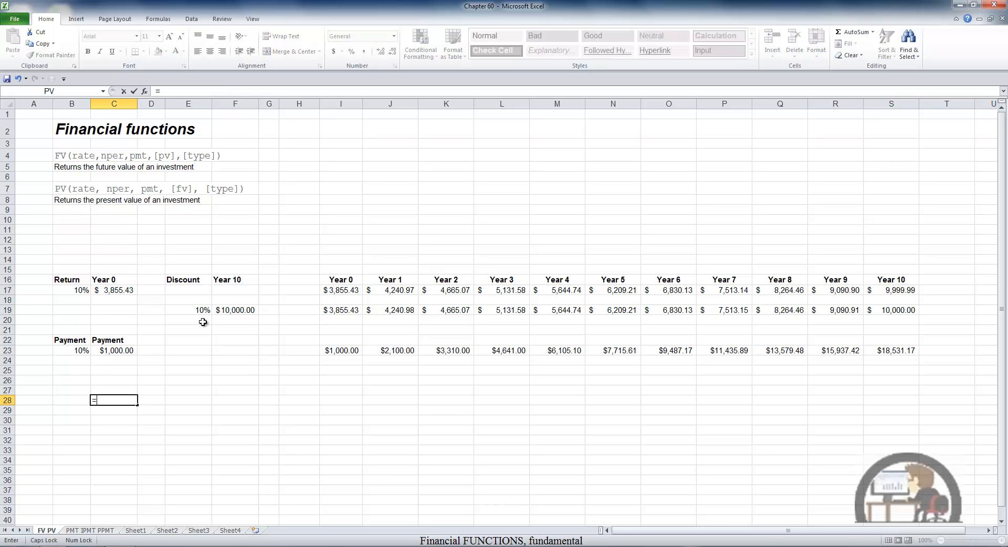
type("=FV")
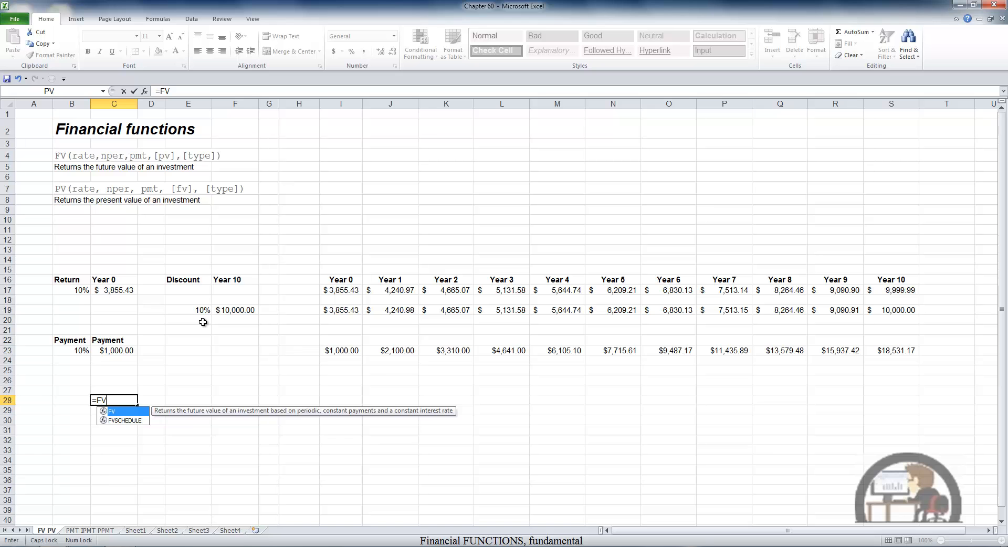
type("(")
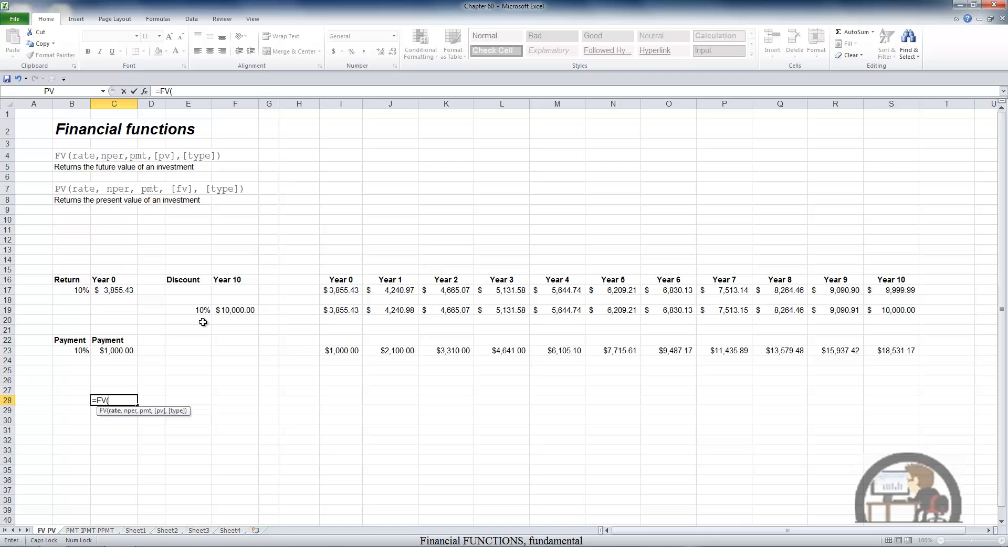
left_click(74, 290)
type(",")
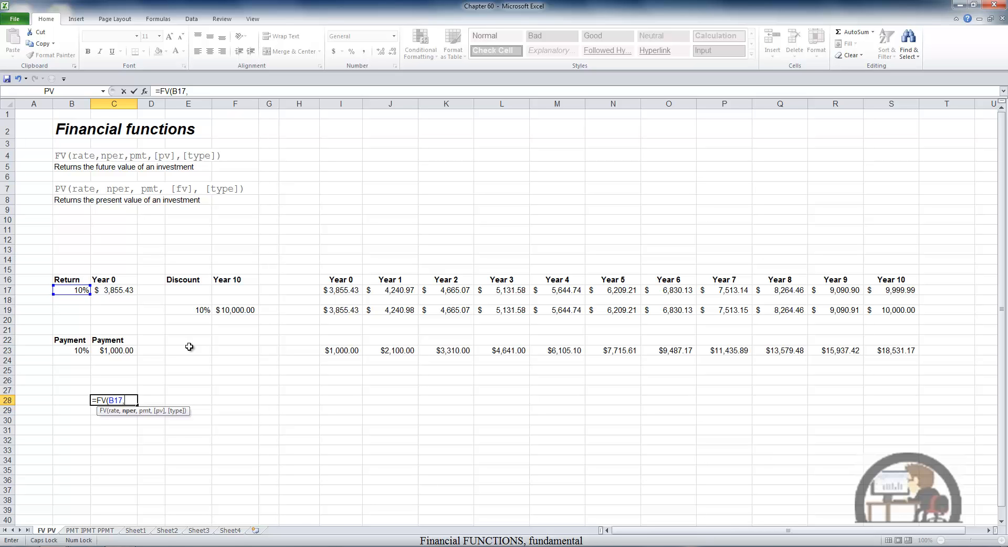
type("10,")
type("0,")
left_click(129, 290)
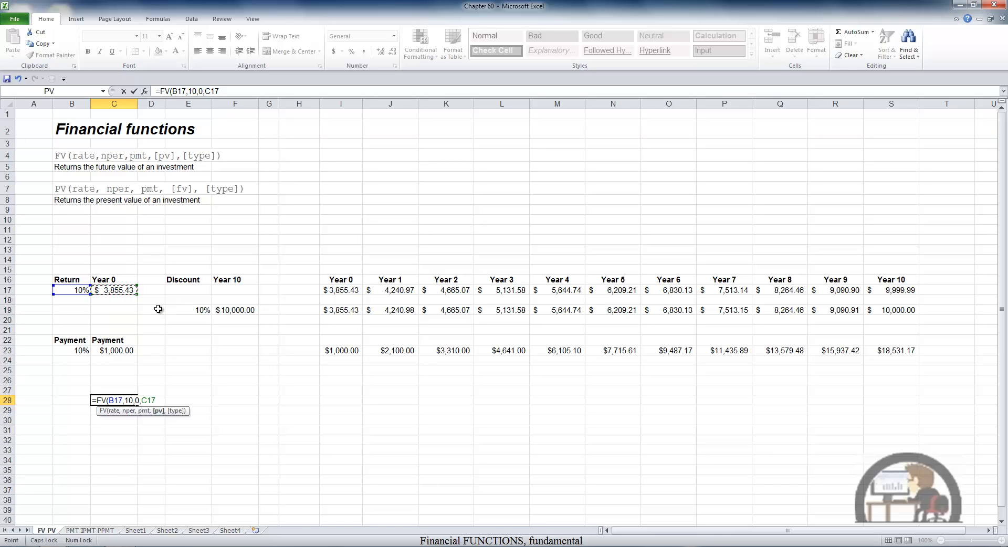
type(",")
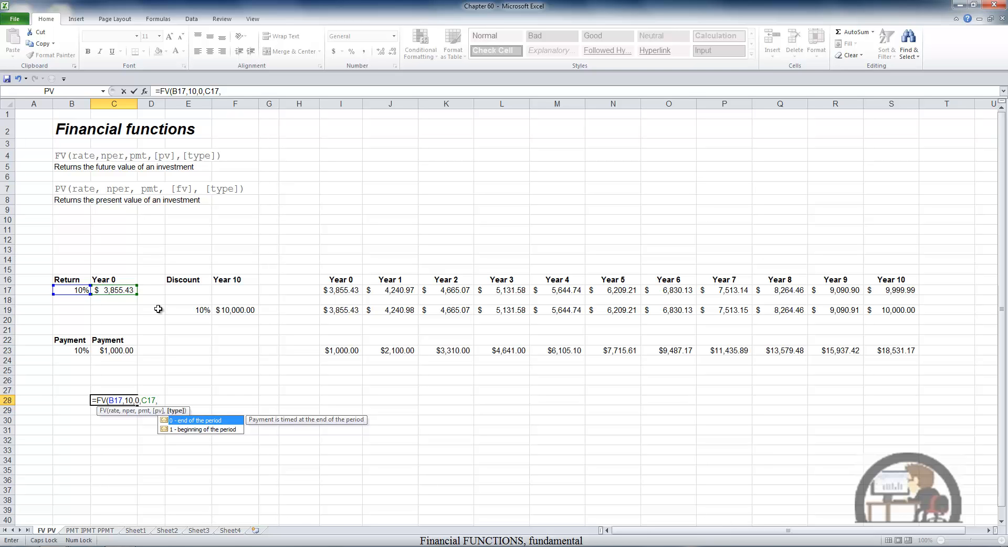
key("BackSpace")
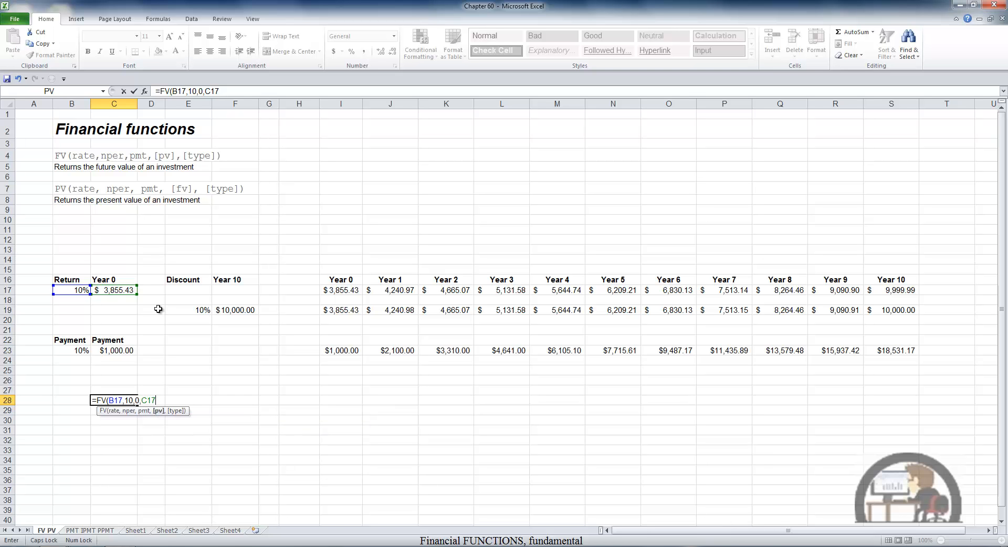
key("Return")
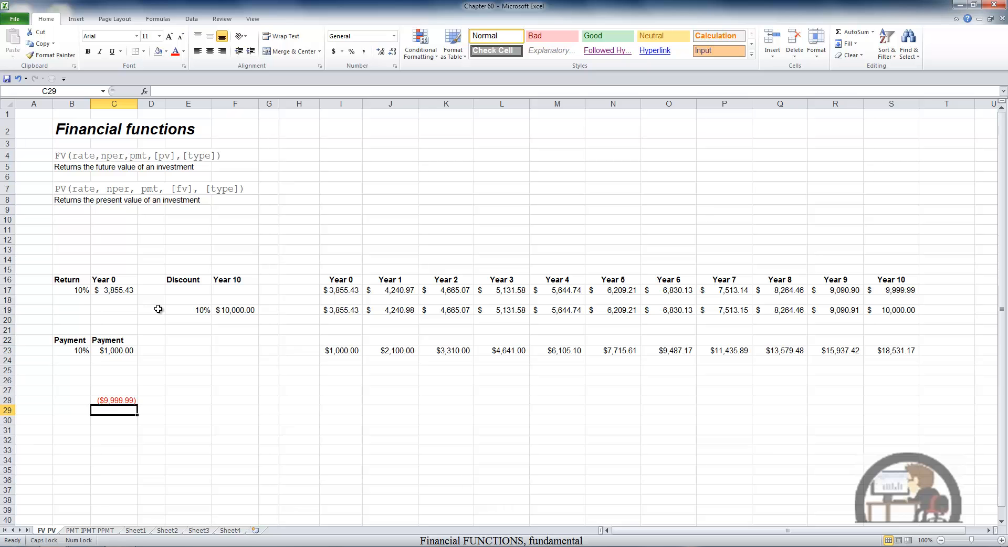
Try the Year 0 amount in C17 as -3855.43 and undo the change
left_click(122, 289)
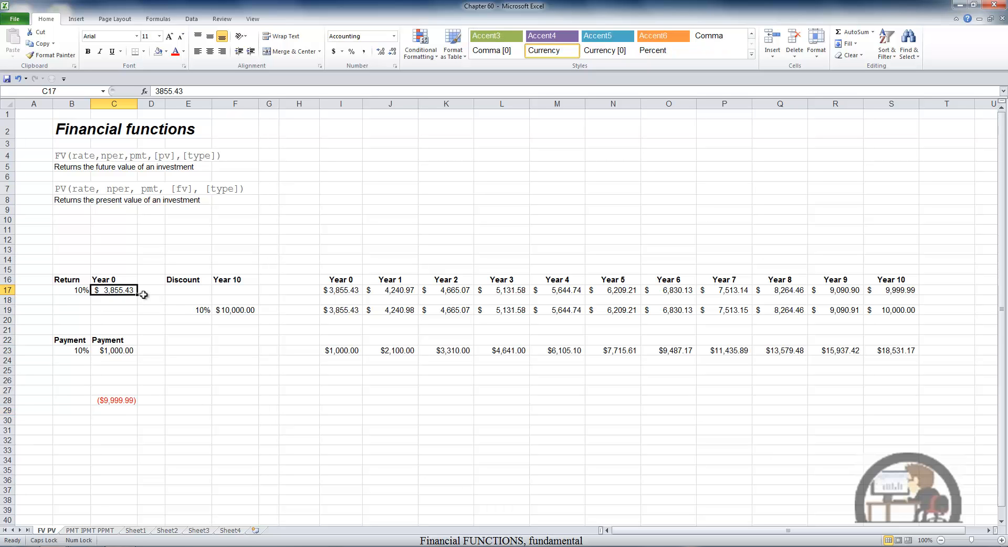
key("F2")
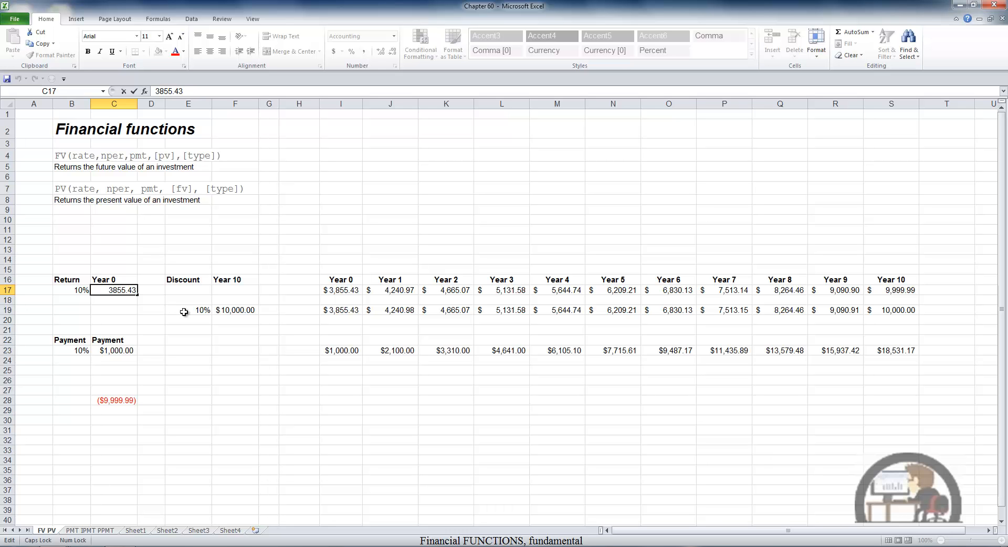
type("-")
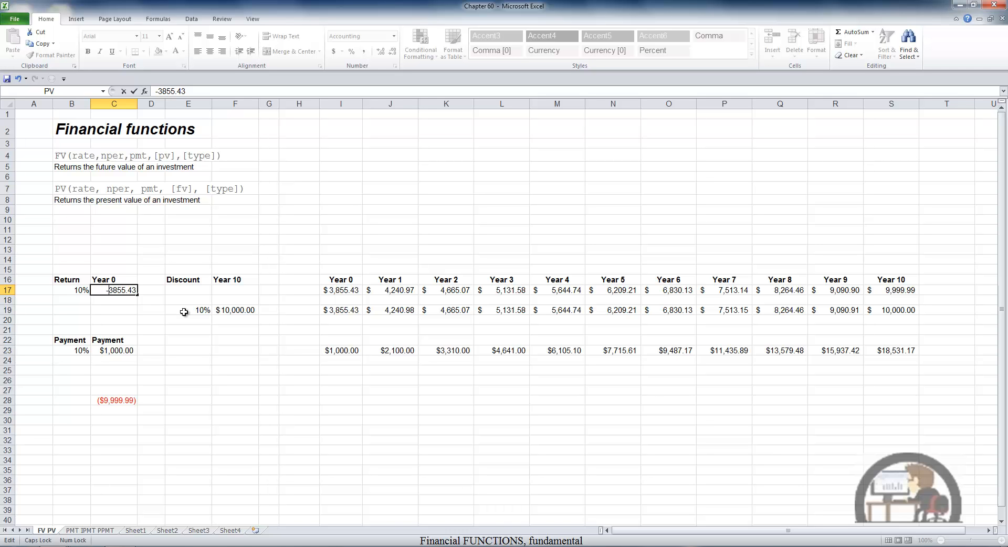
key("Return")
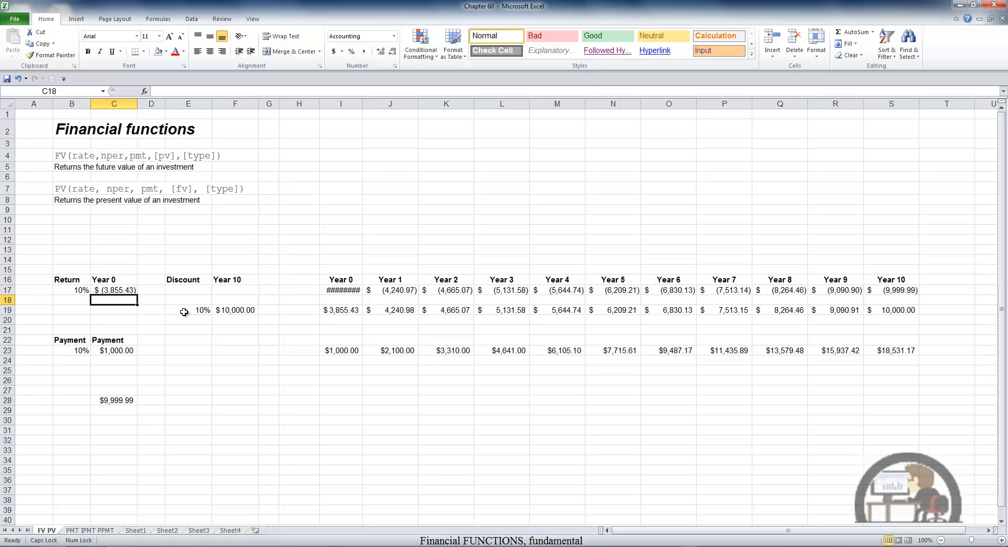
key("ctrl+z")
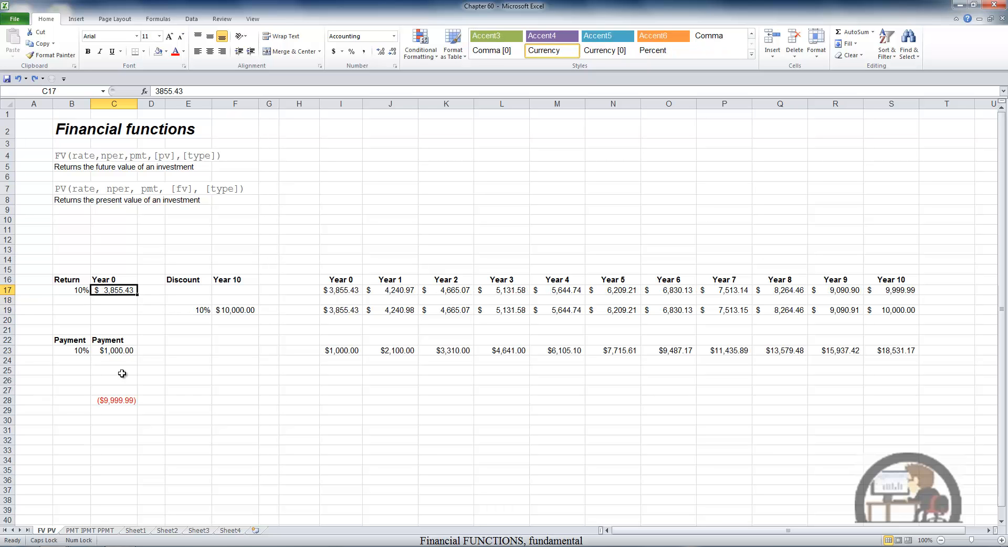
Label the future value result by entering FV in cell B28
left_click(80, 400)
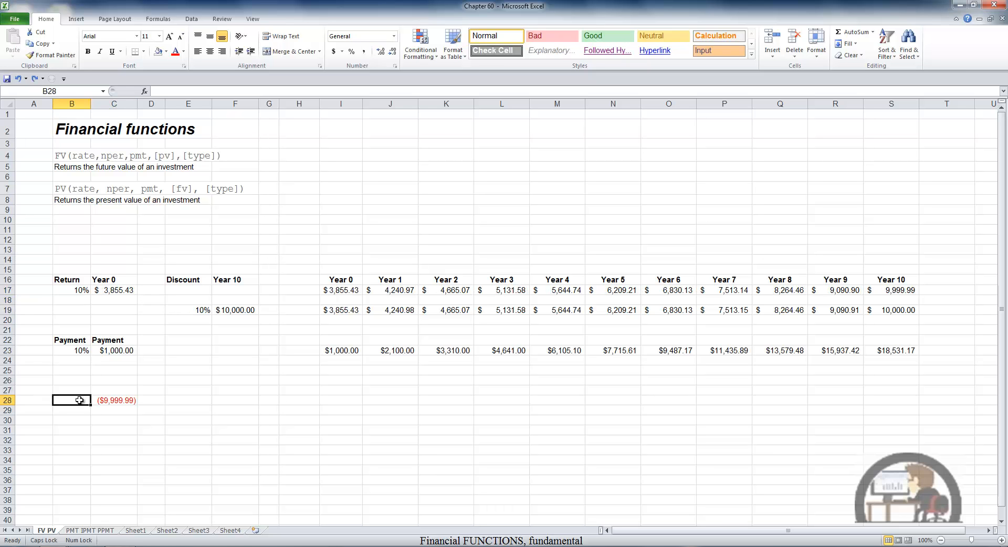
type("FV")
key("Return")
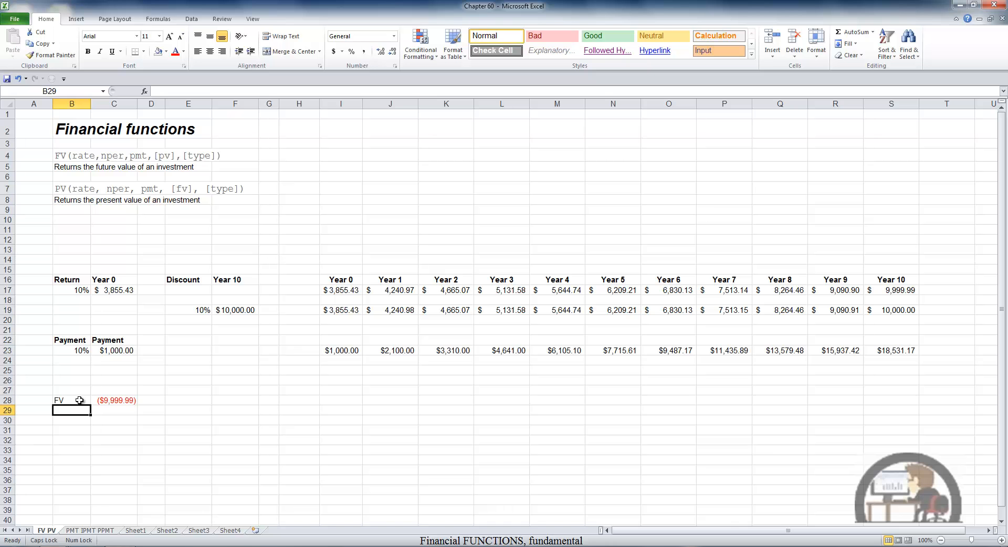
Examine the discounting formulas in row 19, from Year 10 in S19 back to Year 0 in I19
left_click(895, 311)
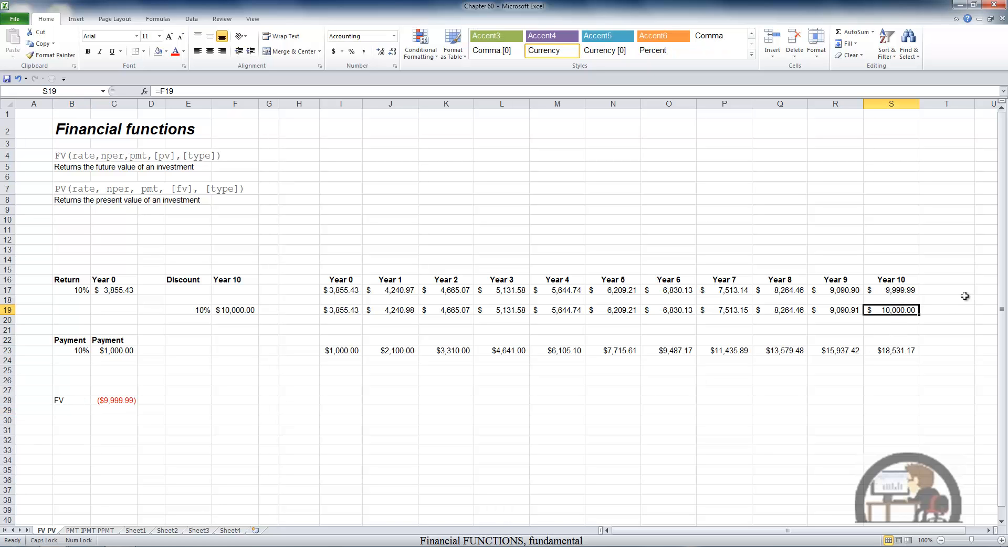
key("F2")
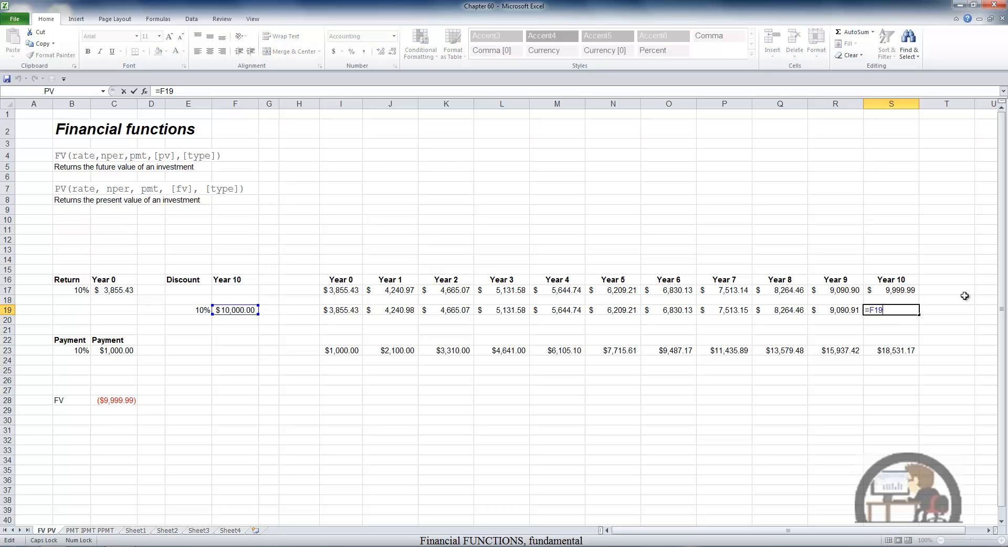
key("Escape")
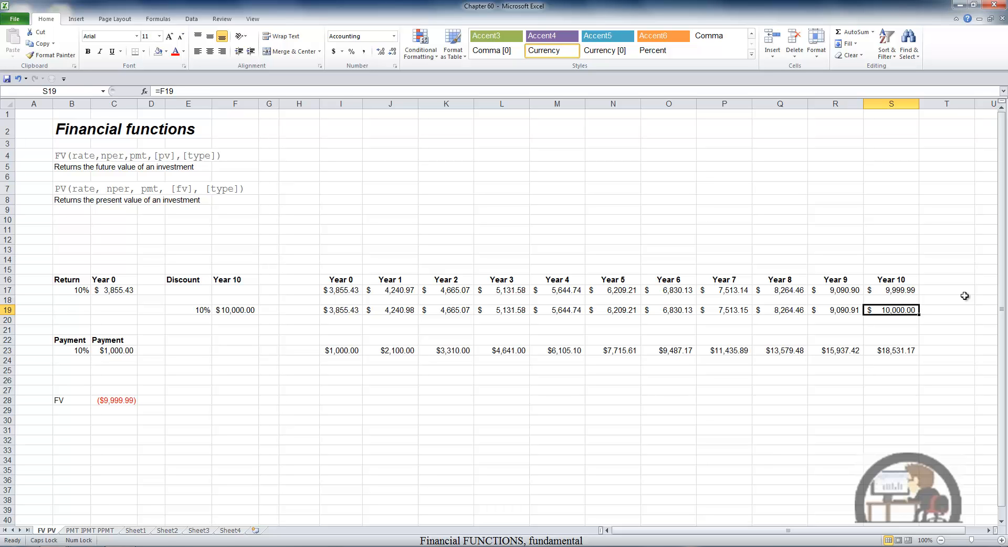
key("Left")
type("=S19/(1+$E$19)")
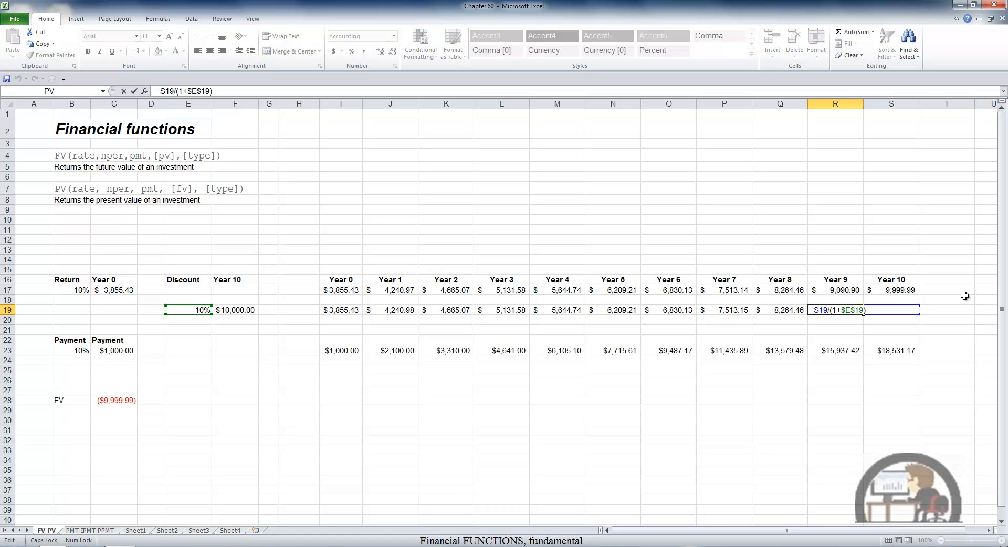
key("ctrl+Return")
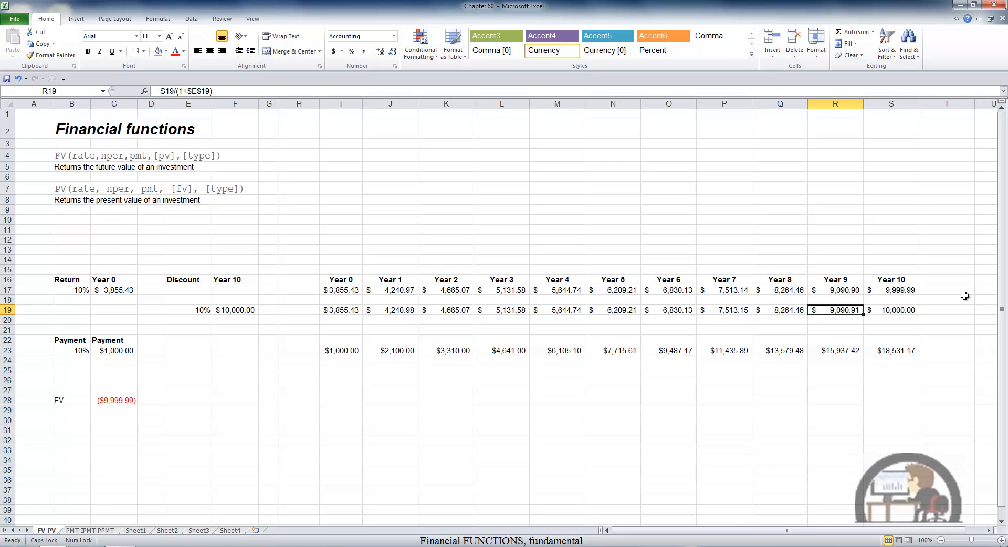
key("Left")
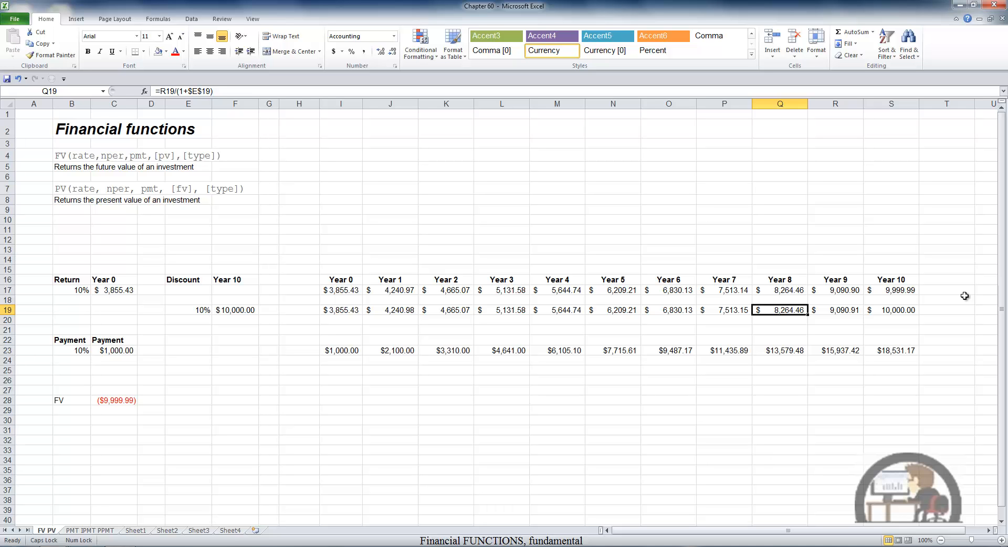
key("ctrl+Left")
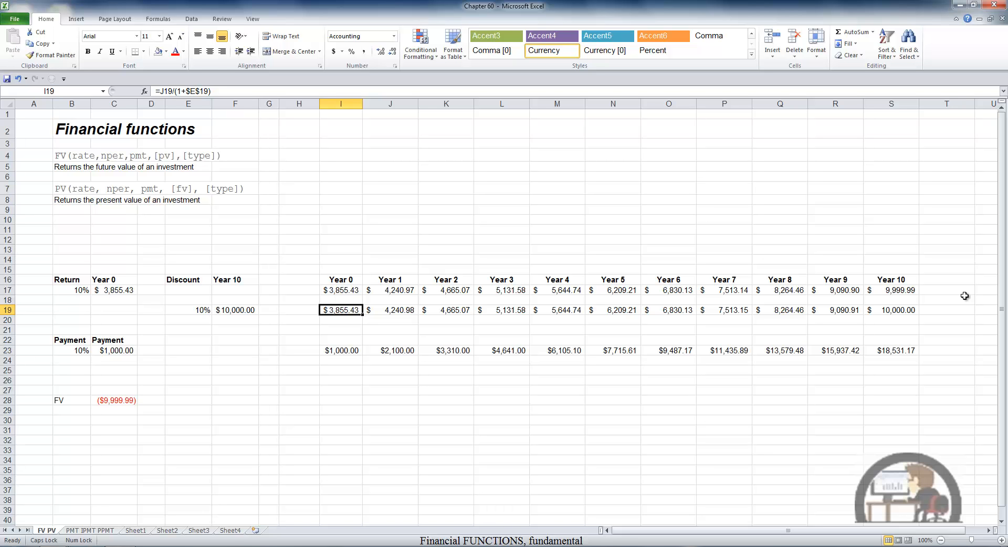
Enter the label PV in cell B30
left_click(88, 420)
type("PV")
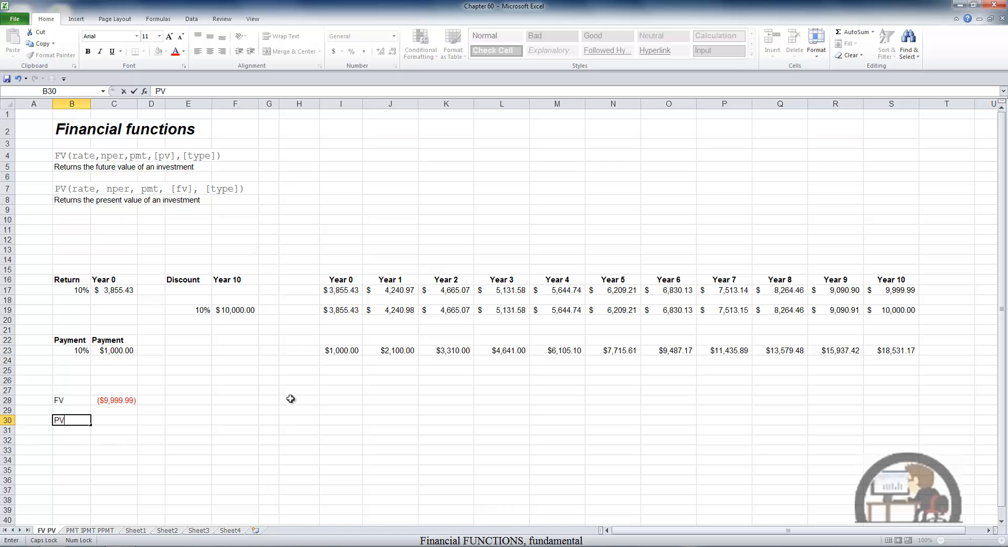
key("Tab")
Enter the present value formula =PV(B23,10,0,S19) in cell C30, omitting the optional type argument
type("=PV(")
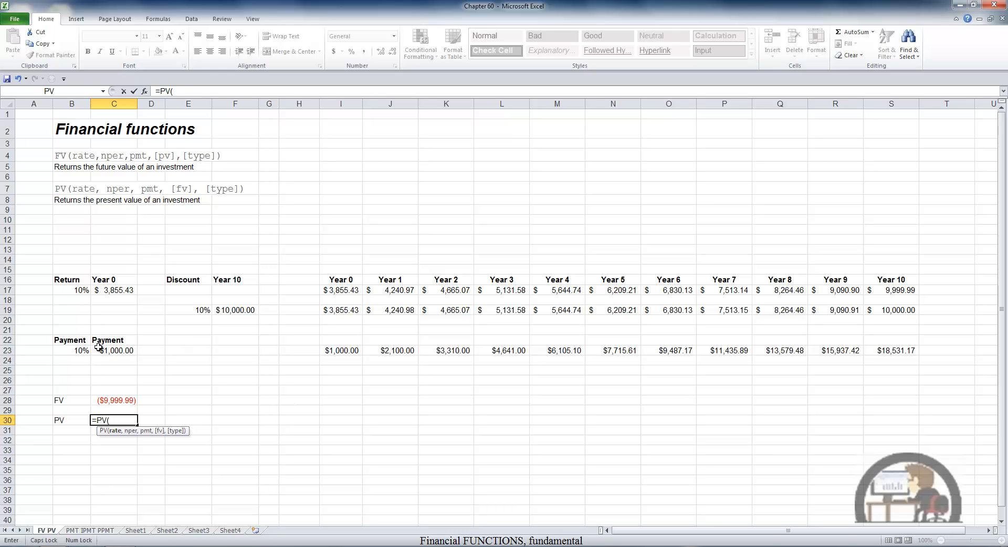
left_click(82, 351)
type(",")
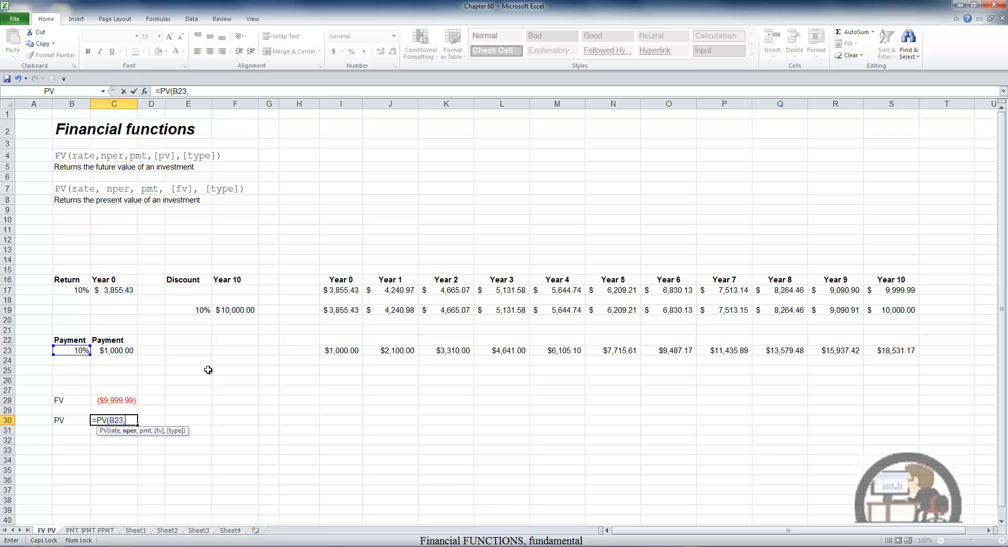
type("10,0,")
left_click(899, 310)
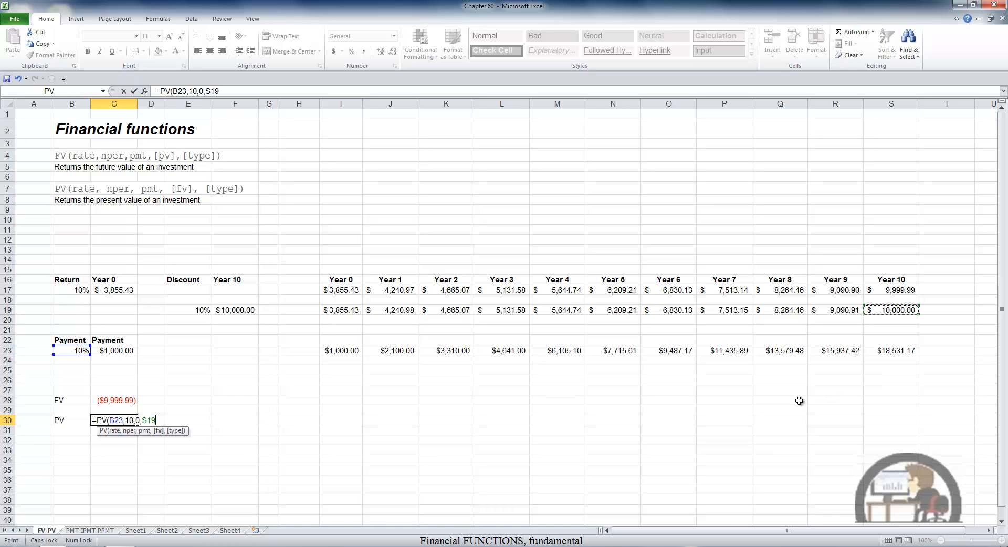
type(",")
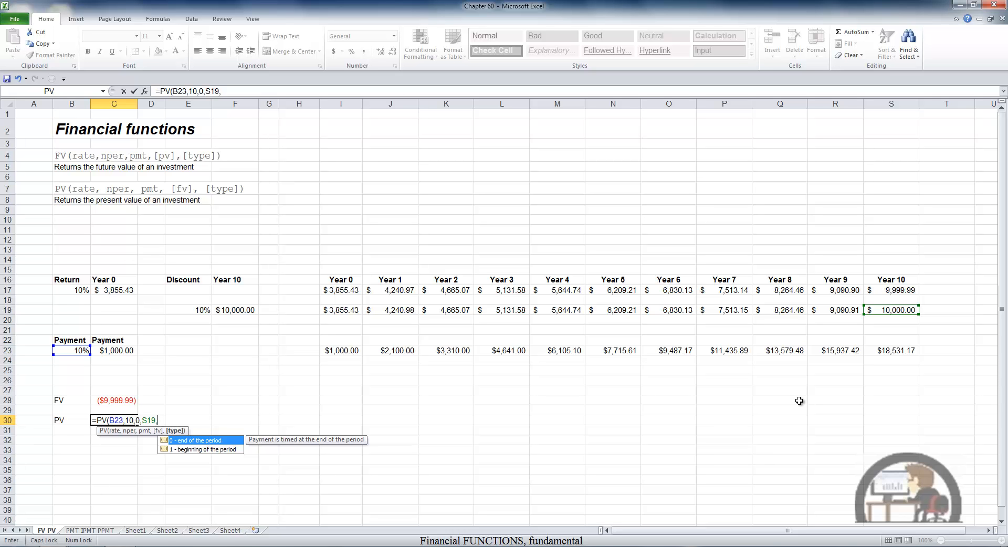
key("BackSpace")
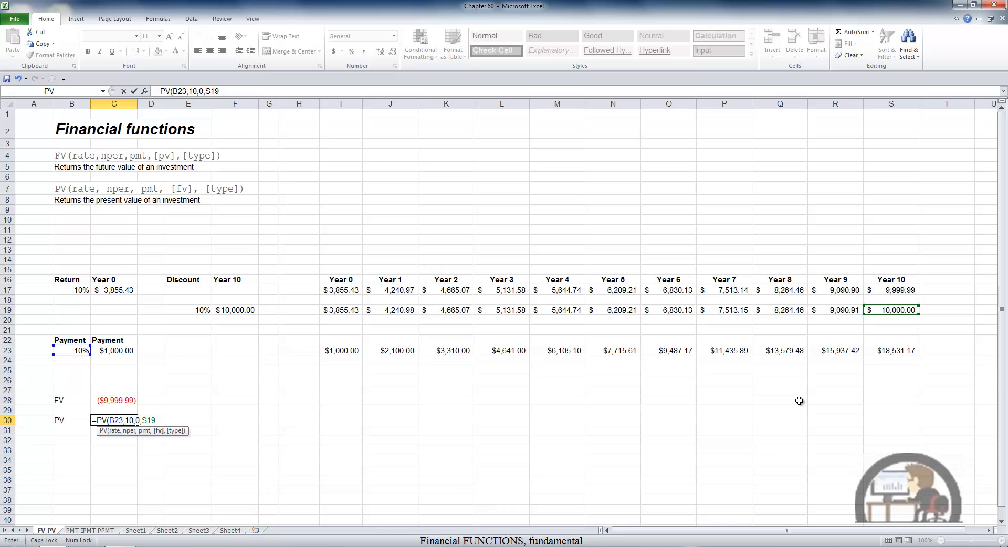
key("Return")
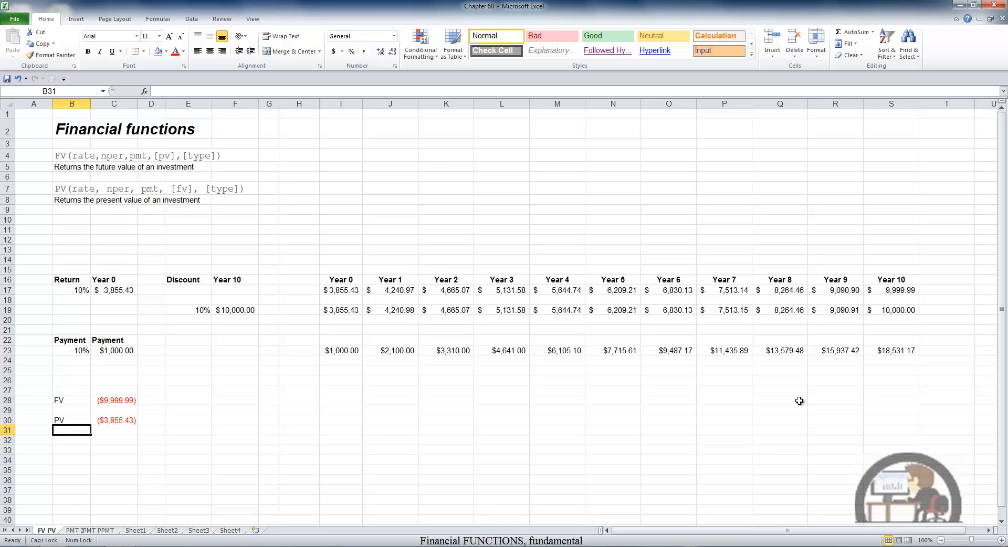
key("ctrl+z")
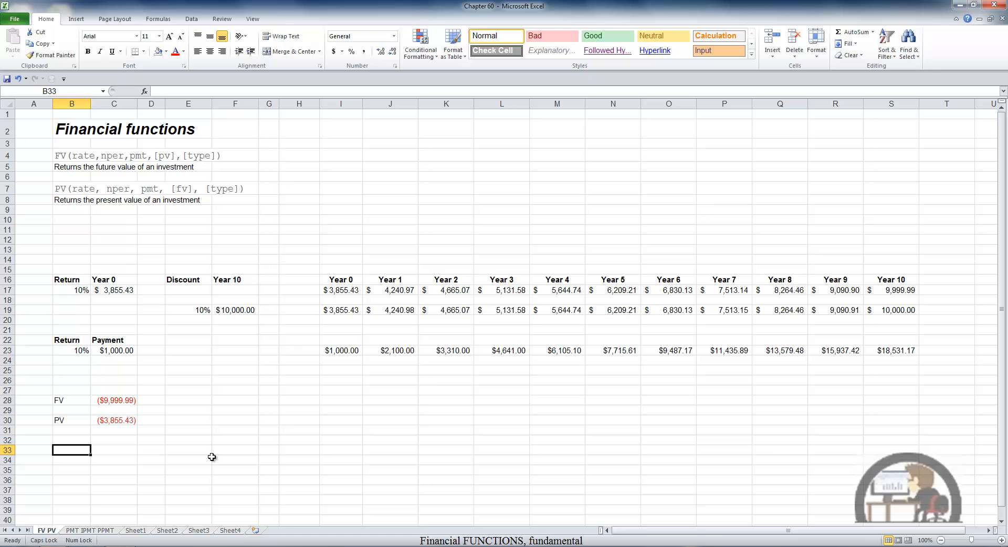
Enter the future value formula =FV(B23,10,C23,I23,0) in cell B33, with payments timed at the end of the period
type("=F")
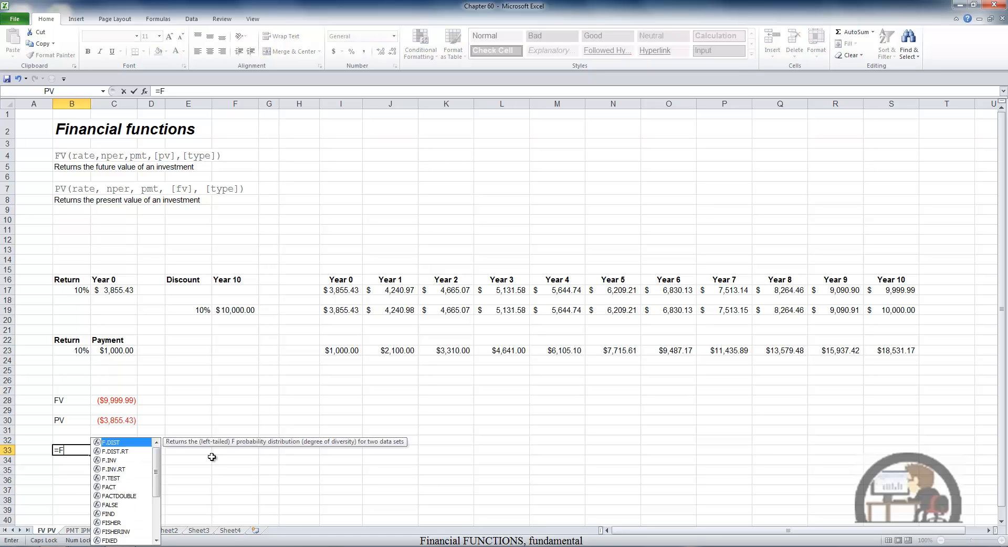
type("V(")
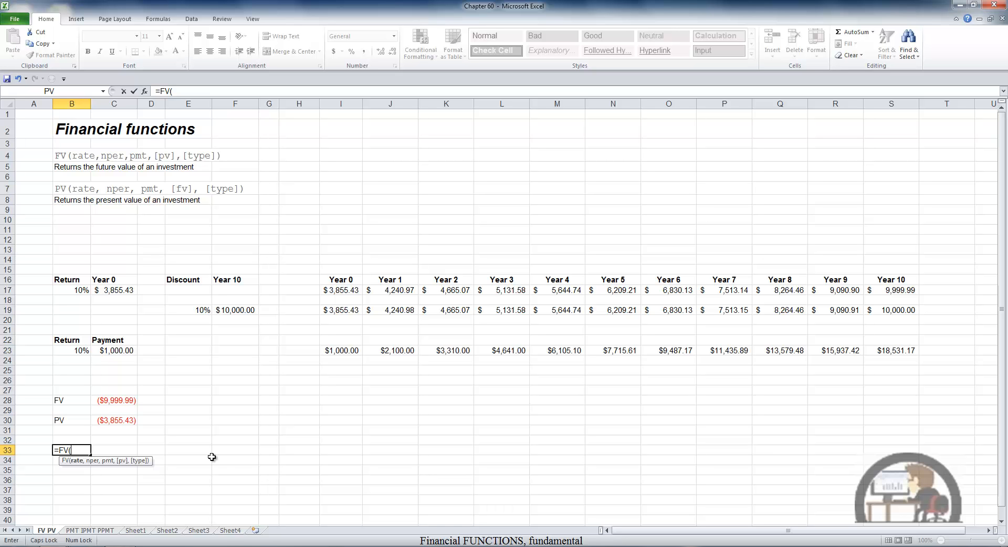
left_click(77, 350)
type(",10")
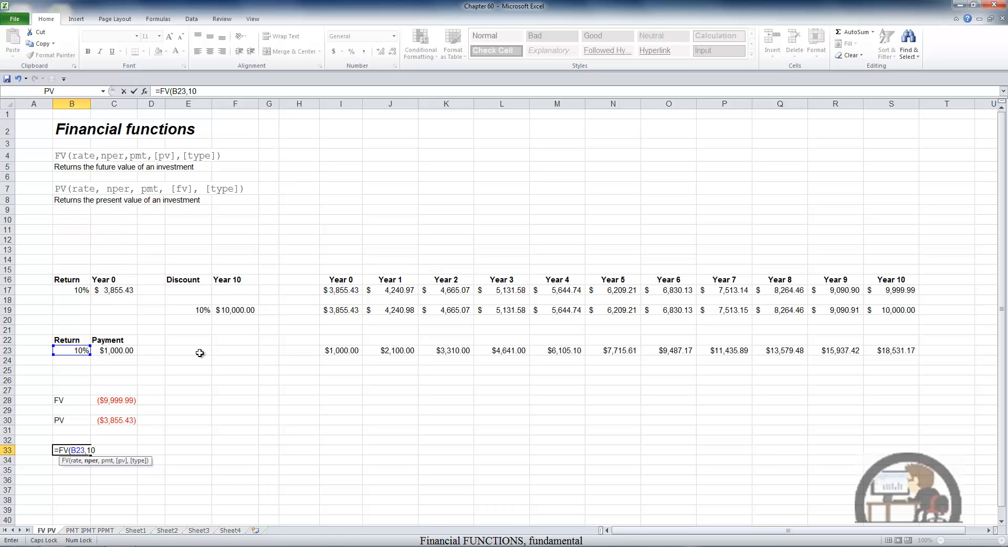
type(",")
left_click(104, 350)
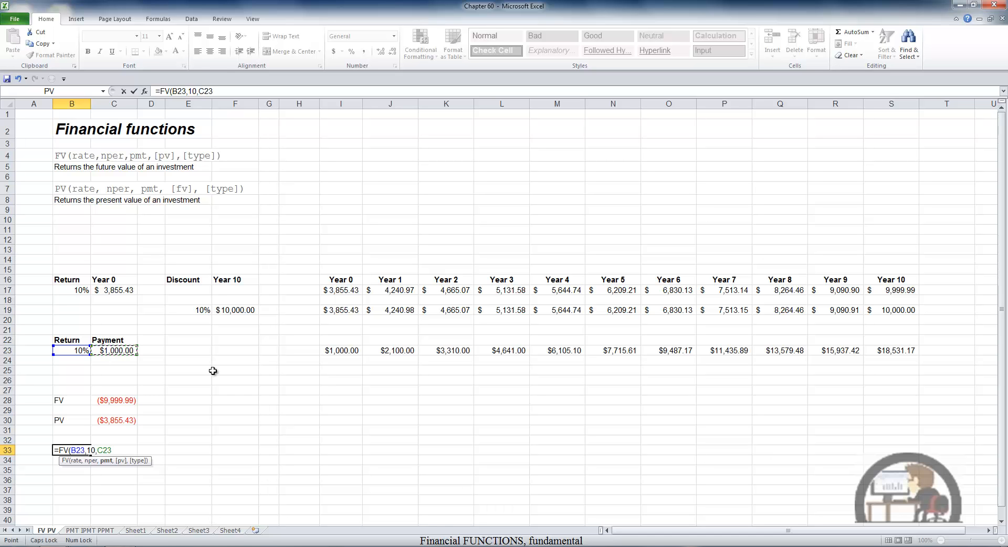
type(",")
left_click(338, 350)
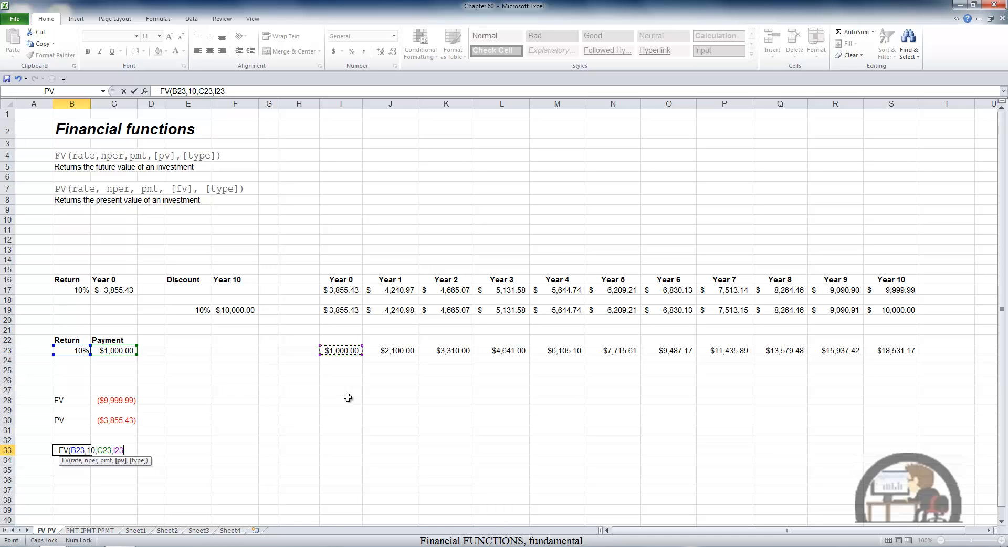
type(",")
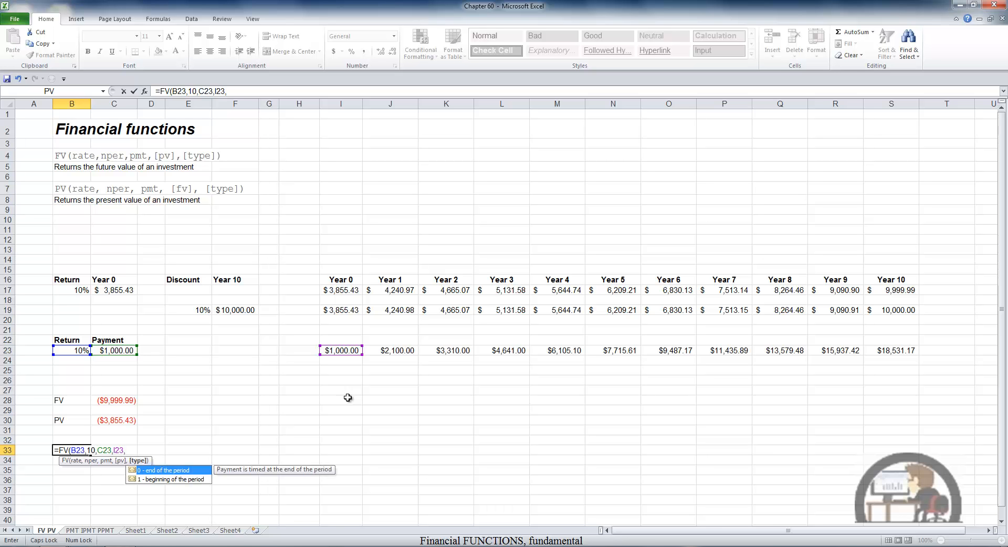
type("0")
key("Return")
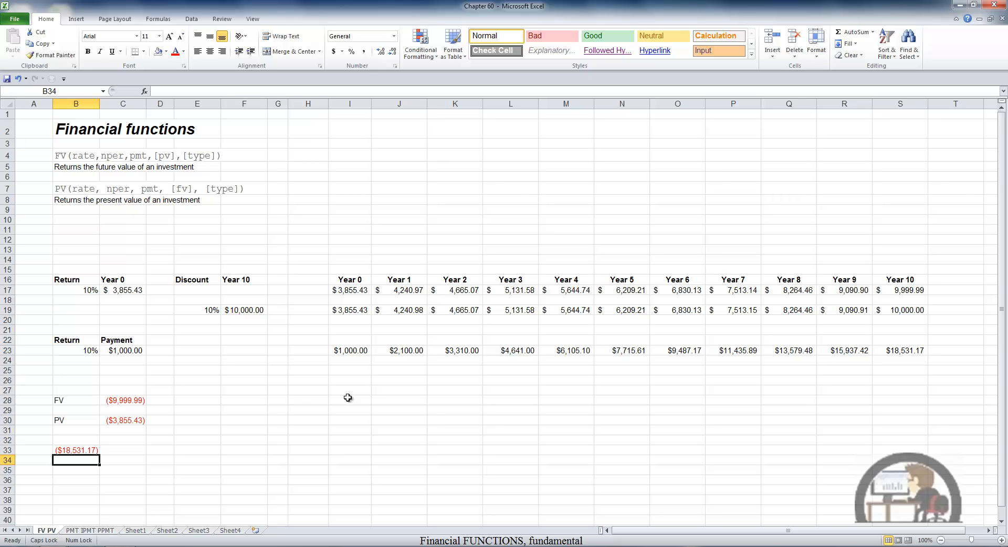
Examine the yearly payment accumulation formulas in row 23, from Year 0 in I23 onward to Year 10
left_click(365, 350)
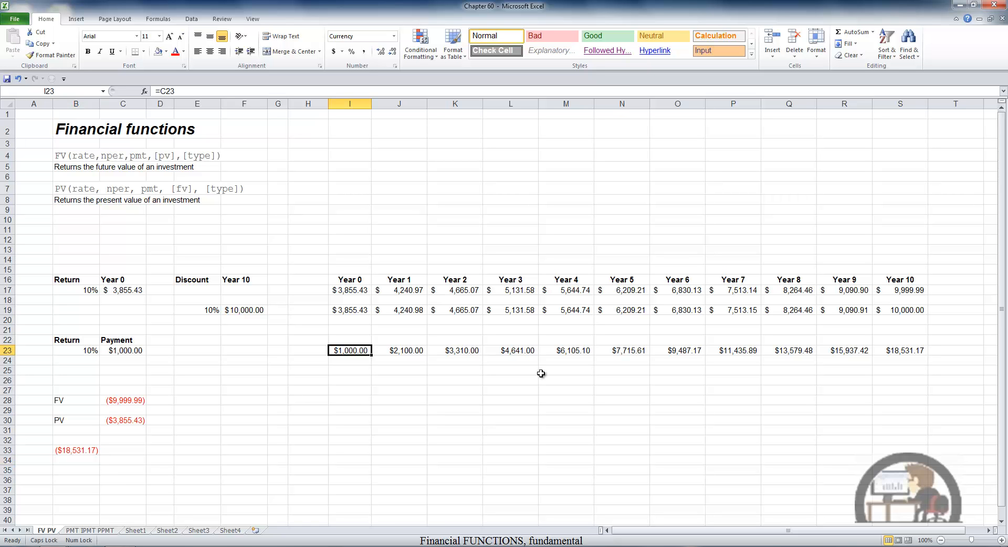
key("Right")
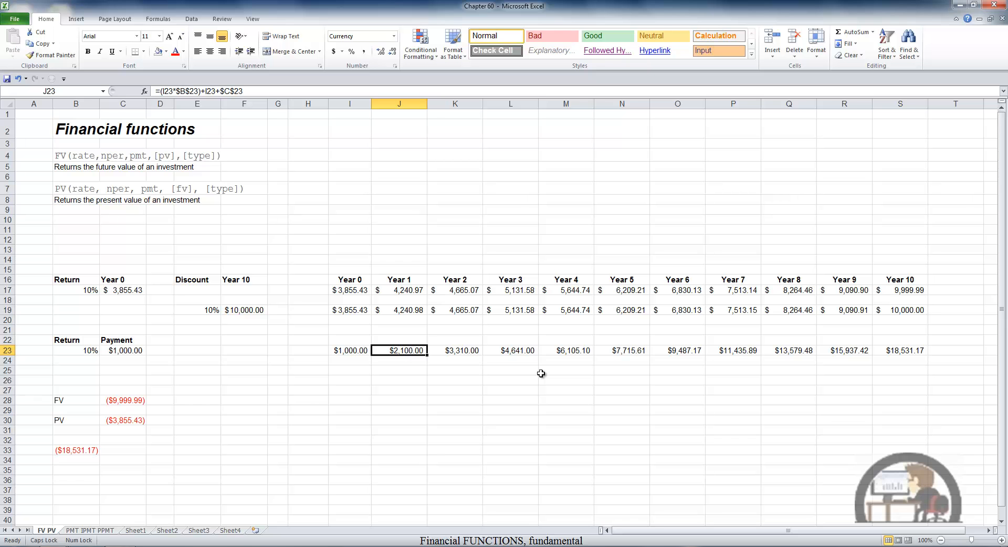
key("Right")
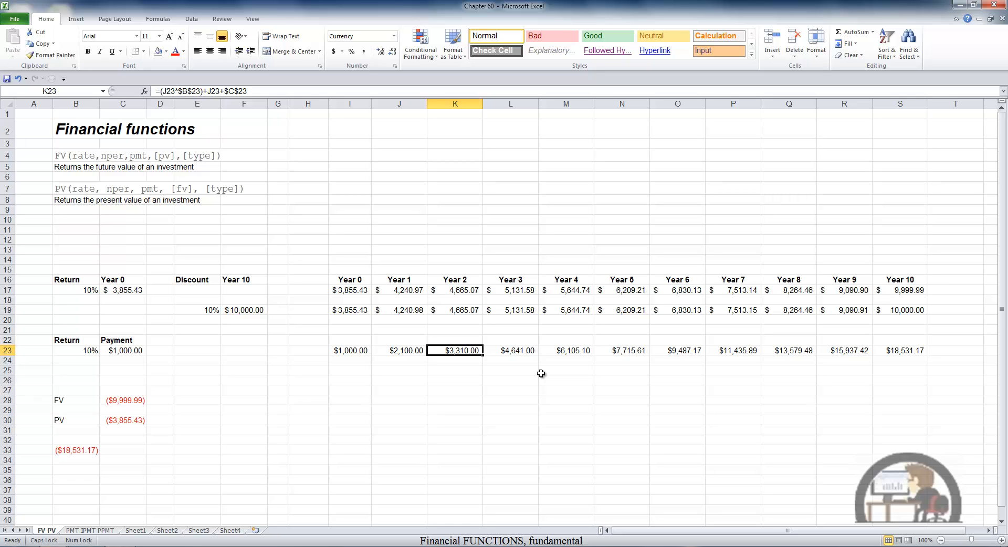
key("ctrl+Right")
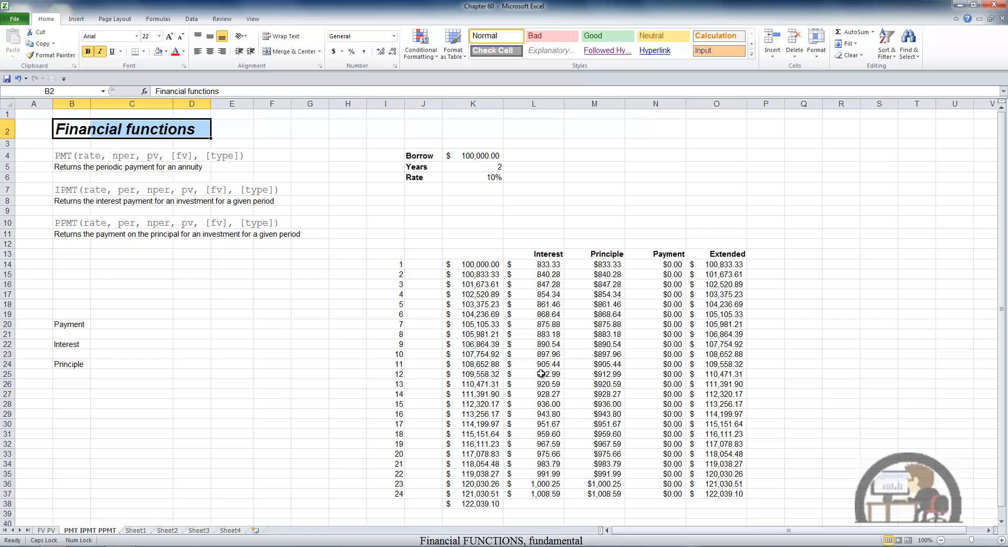
Examine the first-period Payment formula in cell N14 of the PMT IPMT PPMT sheet and the cell it references
left_click(681, 265)
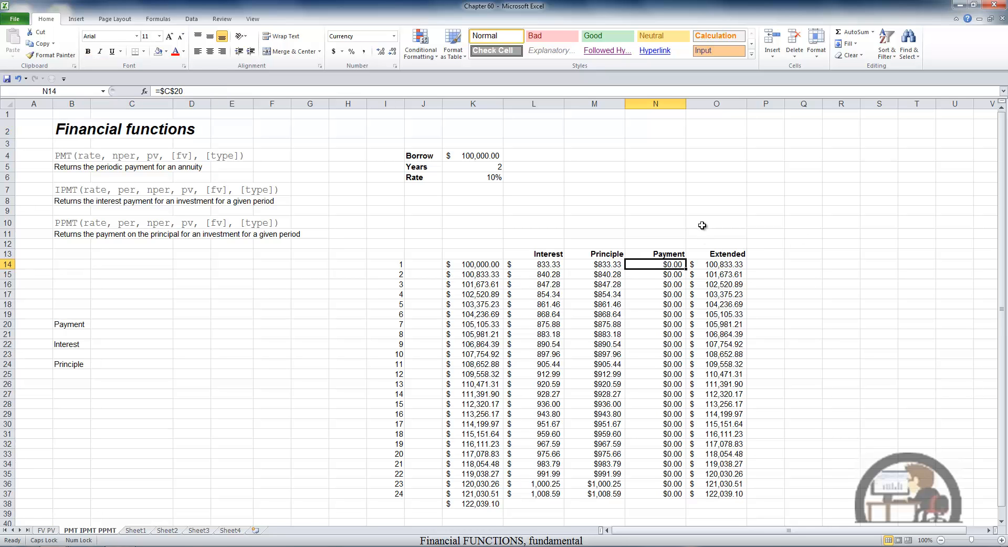
key("F2")
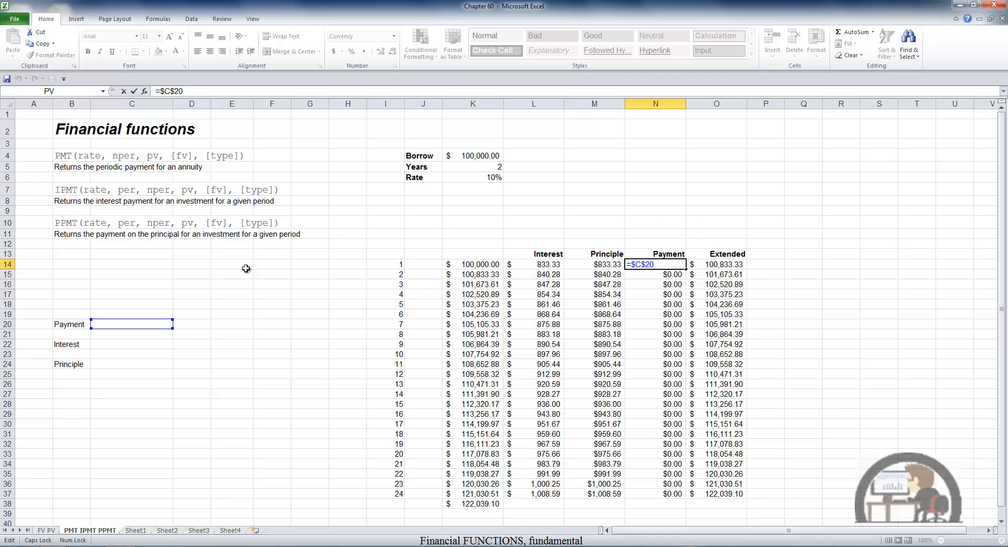
key("Escape")
Enter the monthly loan payment formula =PMT(K6/12,K5*12,K4,0,0) in cell C20
left_click(147, 326)
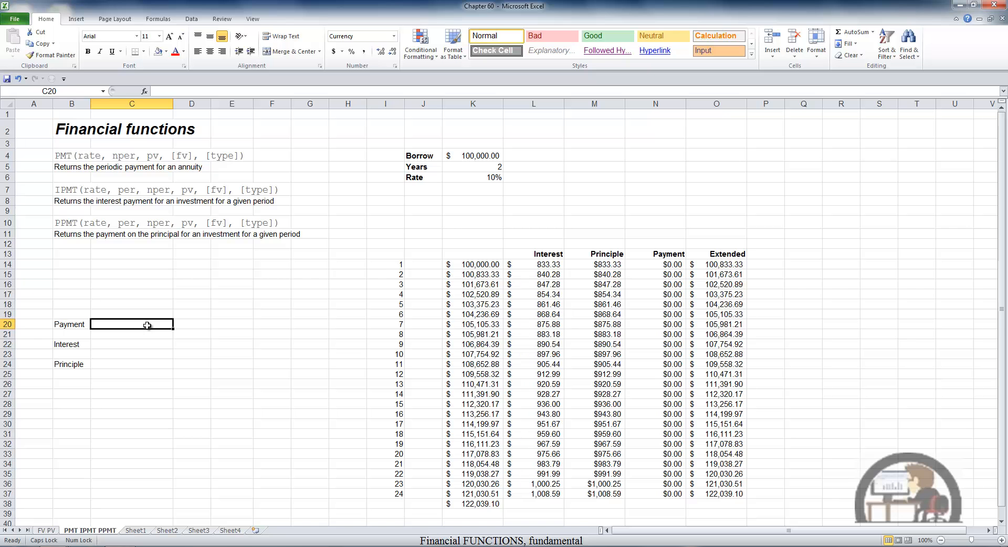
type("=P")
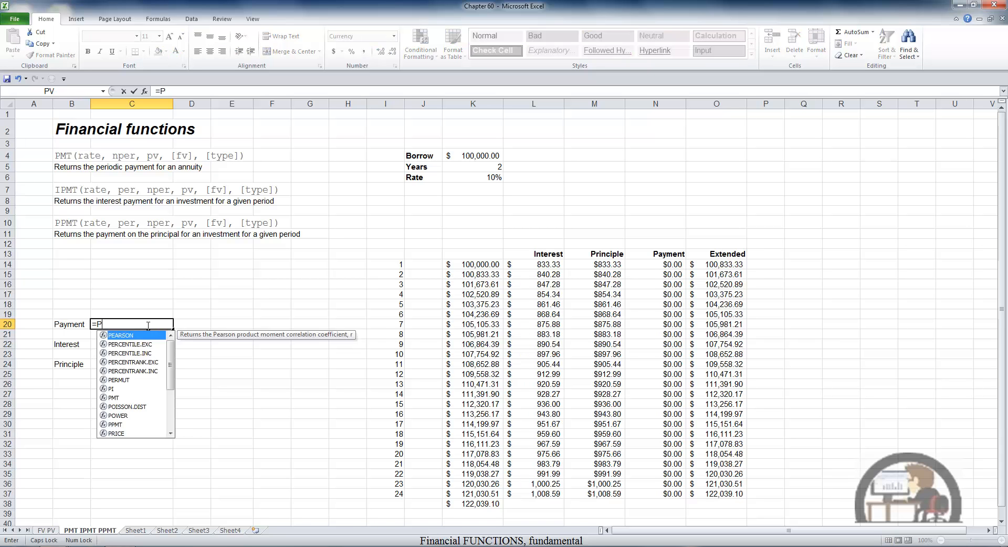
type("MT(")
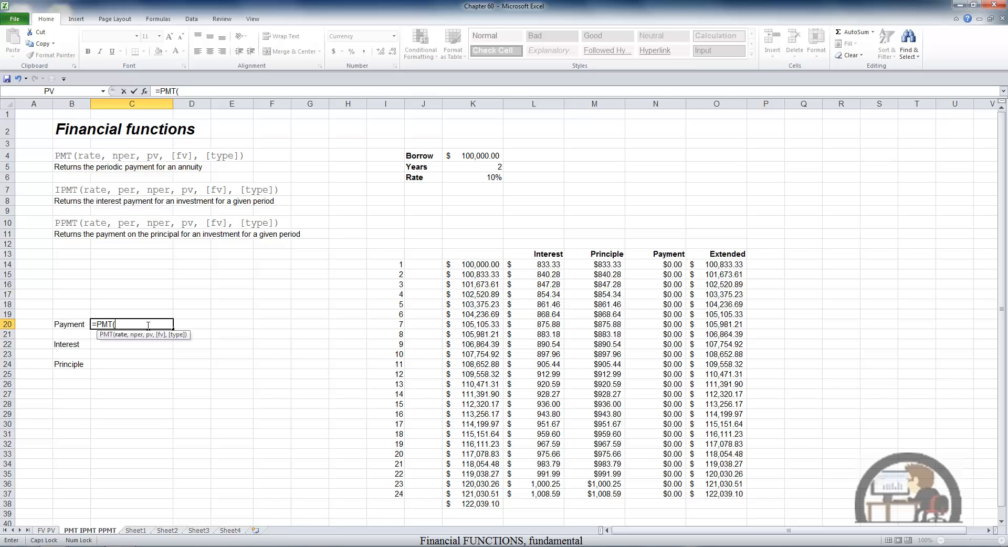
left_click(469, 179)
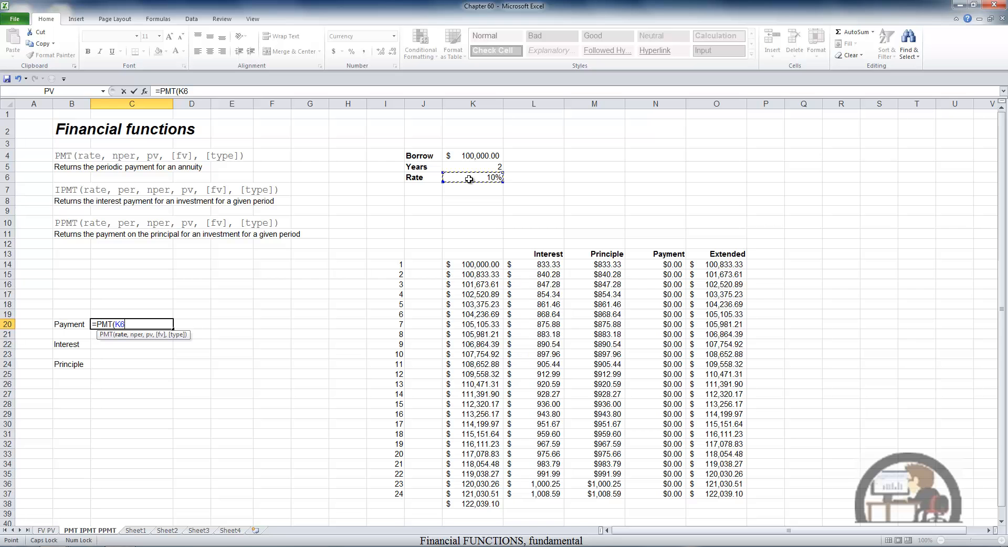
type("/12,")
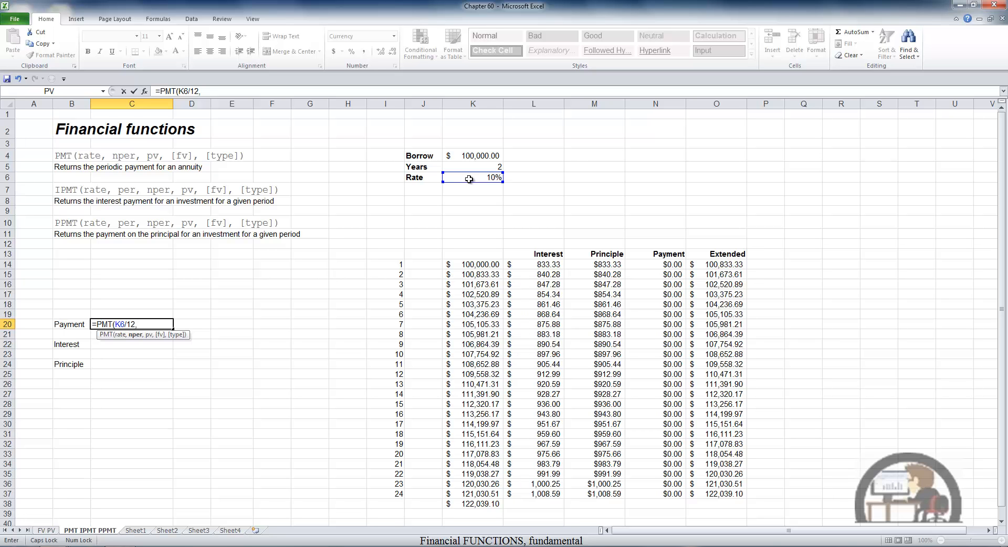
left_click(488, 166)
type("*12,")
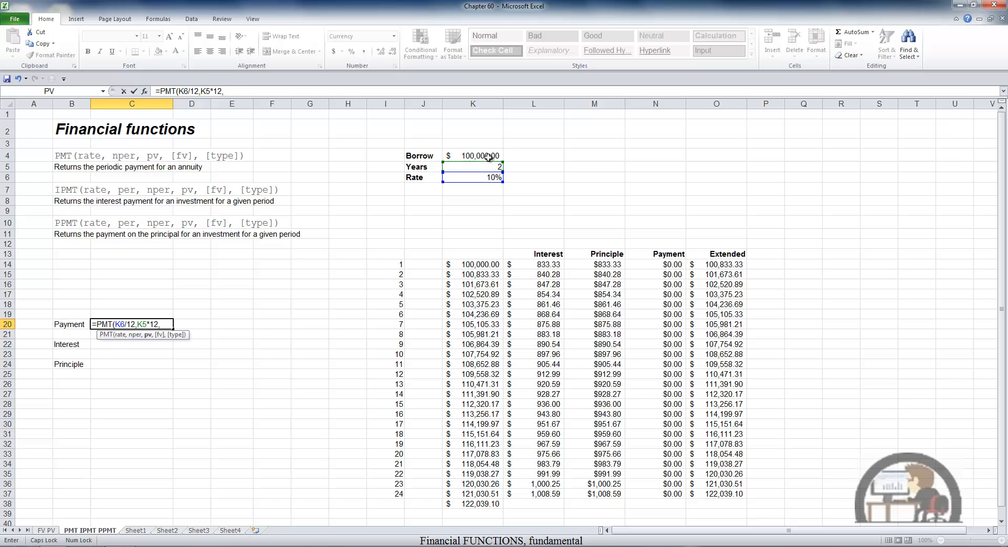
left_click(490, 156)
type(",")
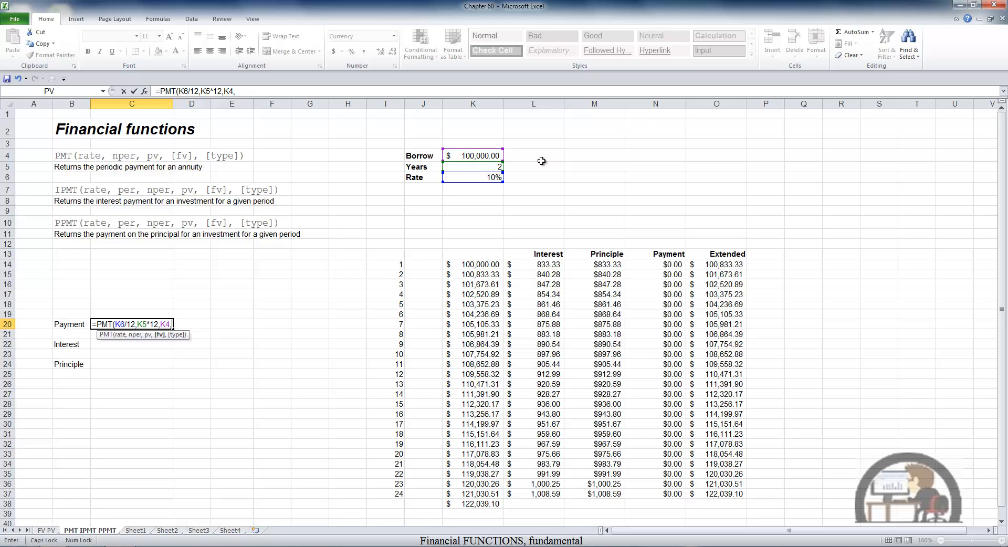
type("0,")
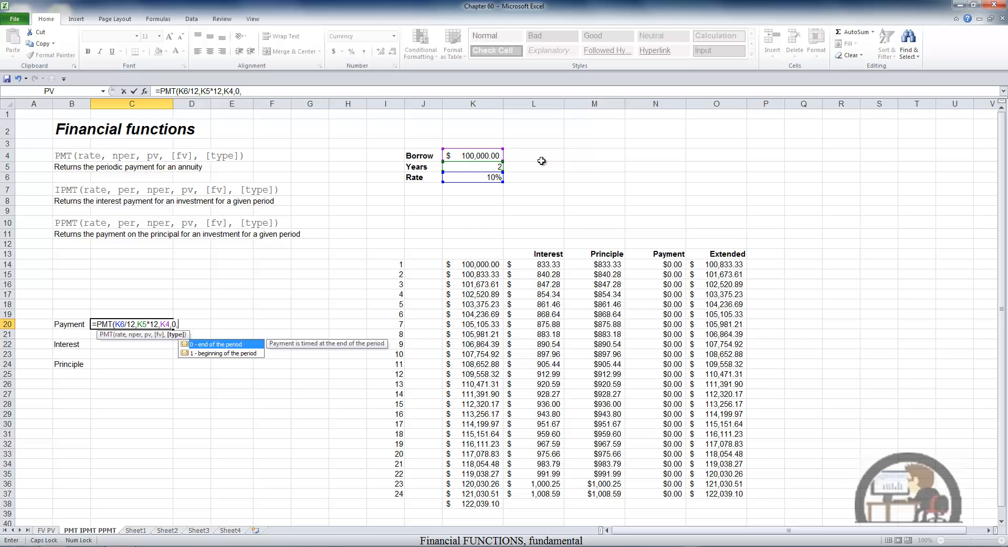
type("0")
key("Return")
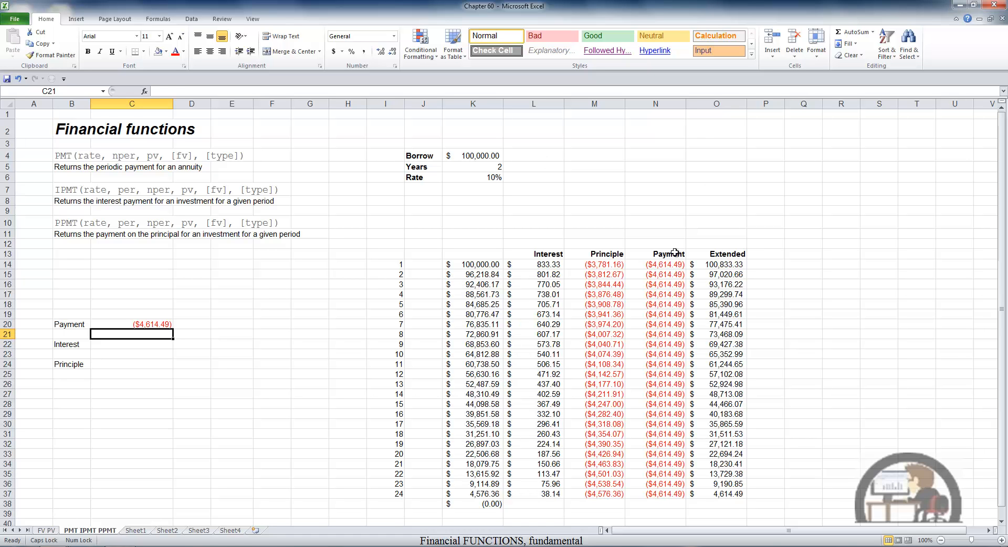
Examine the first-period formulas for the payment in N14, the opening balance in K14 and the interest in L14
left_click(664, 264)
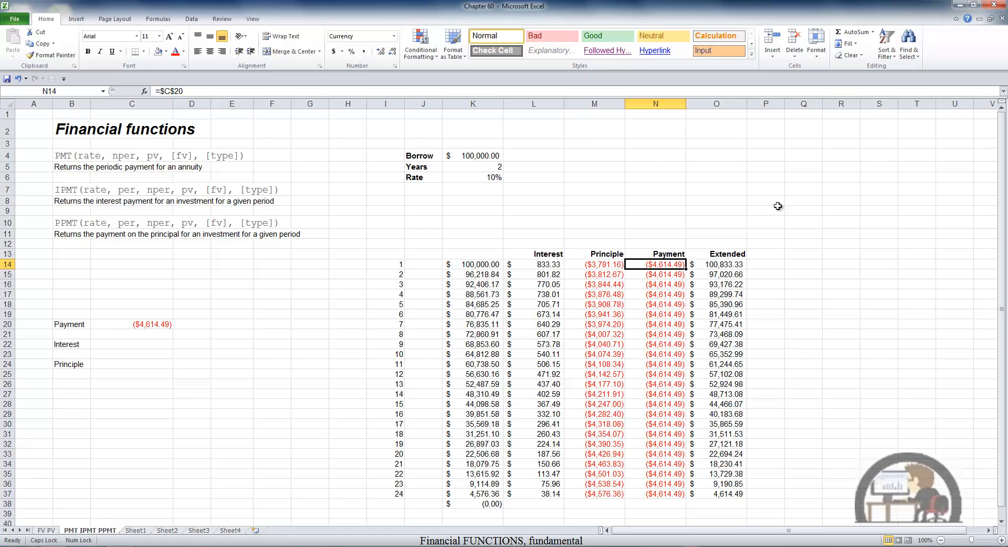
key("Left")
key("Left")
key("Left")
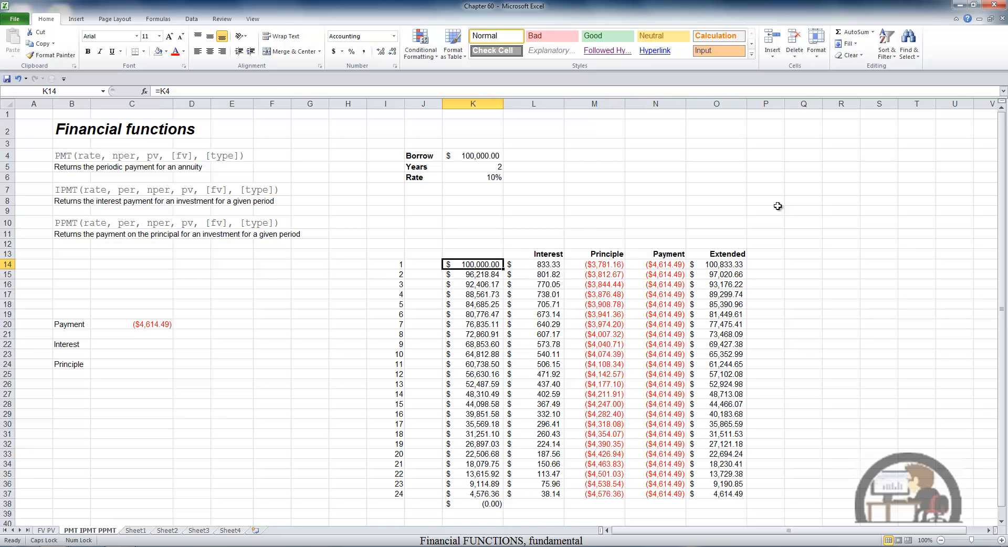
key("F2")
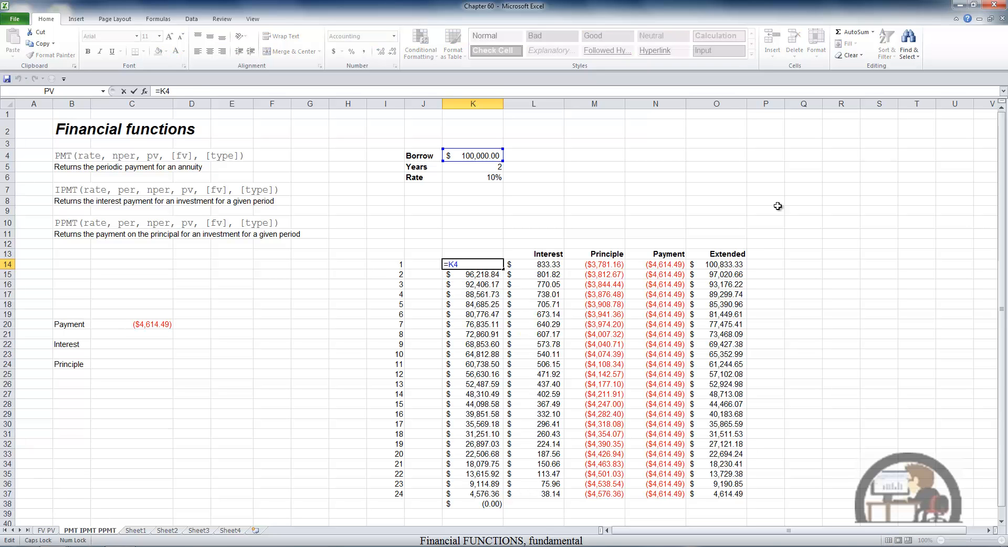
key("Tab")
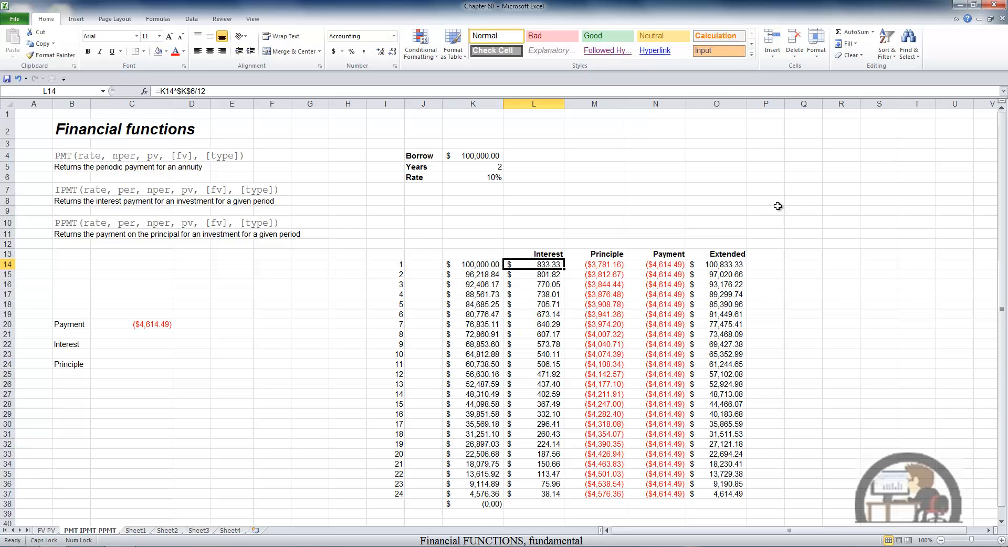
key("F2")
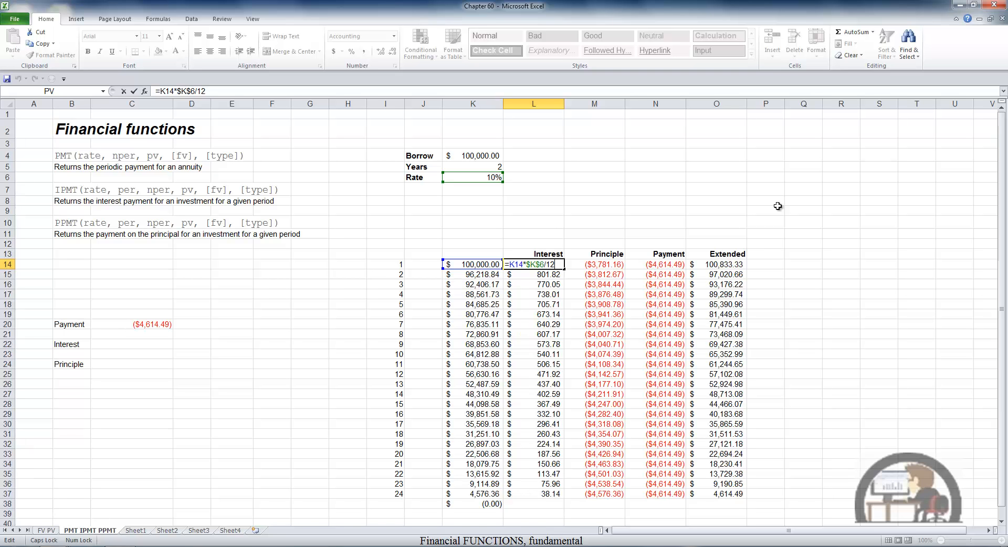
key("Escape")
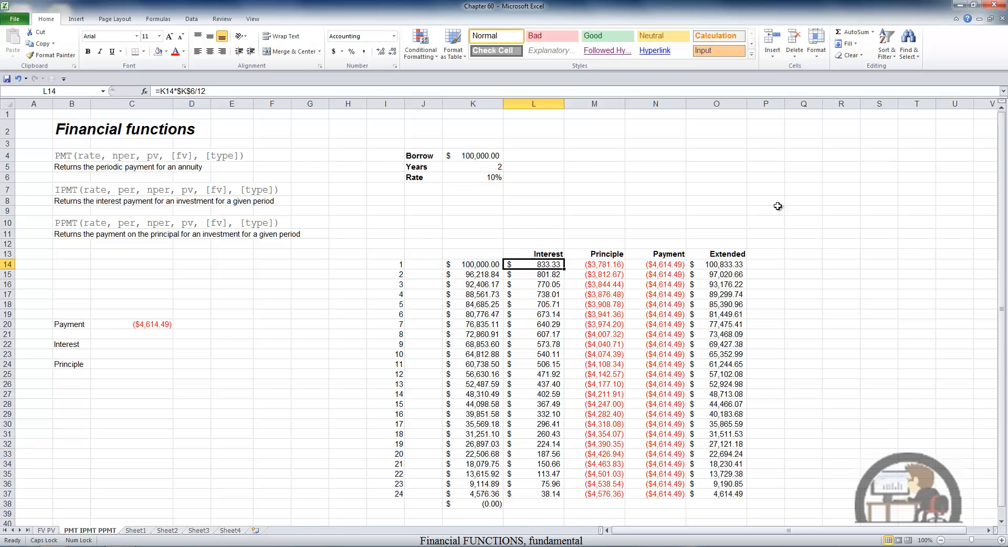
Examine the first-period formulas for principal in M14 and extended balance in O14, and the second-period opening balance formula in K15
key("Right")
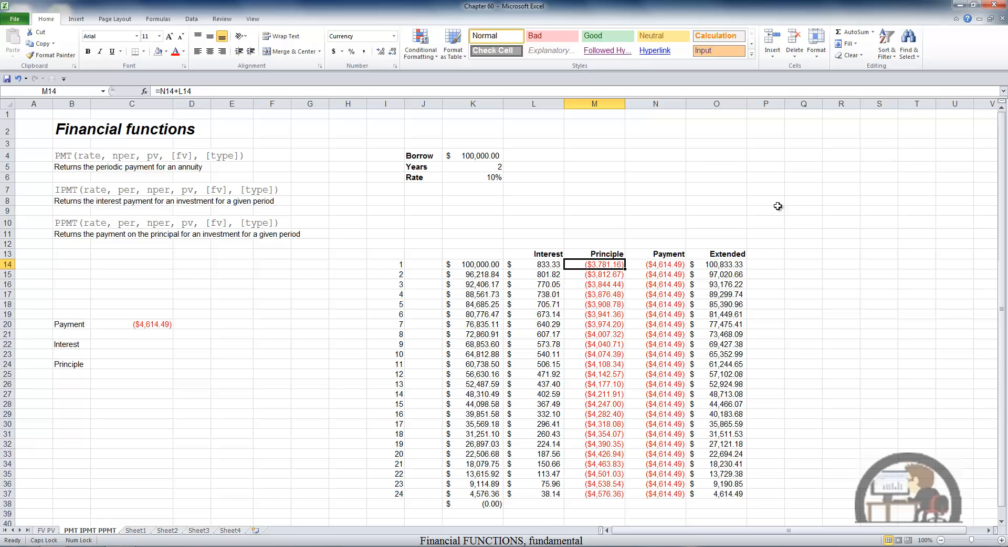
key("F2")
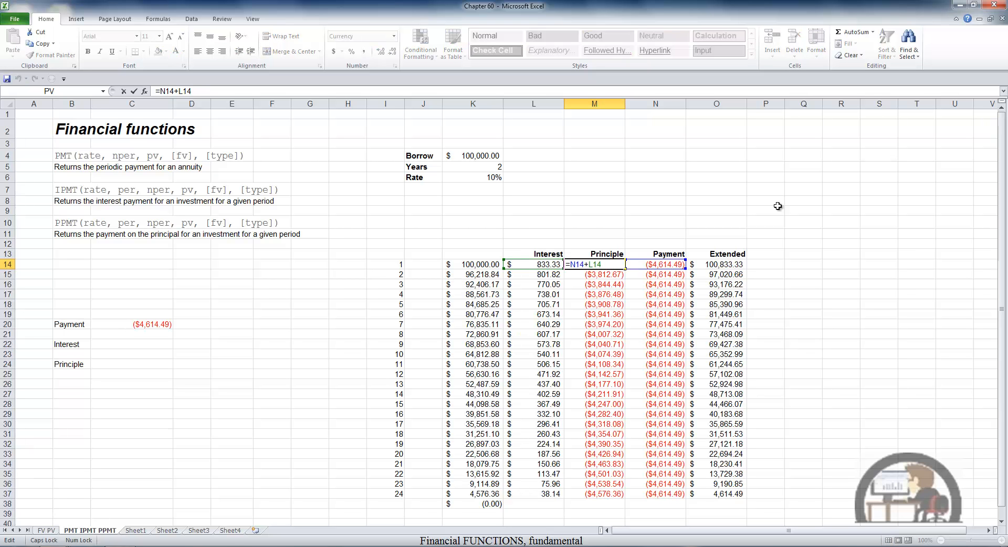
key("ctrl+Return")
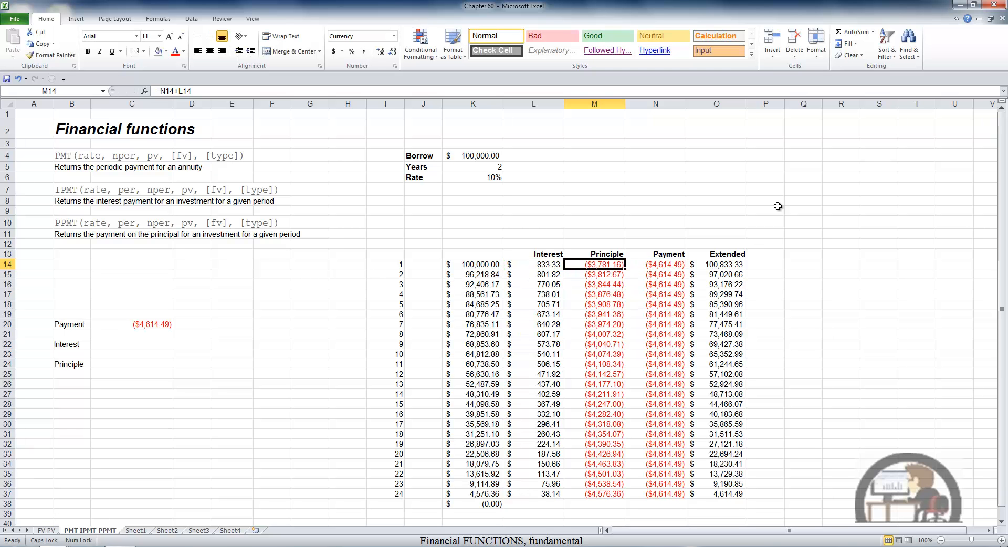
key("Right")
key("Right")
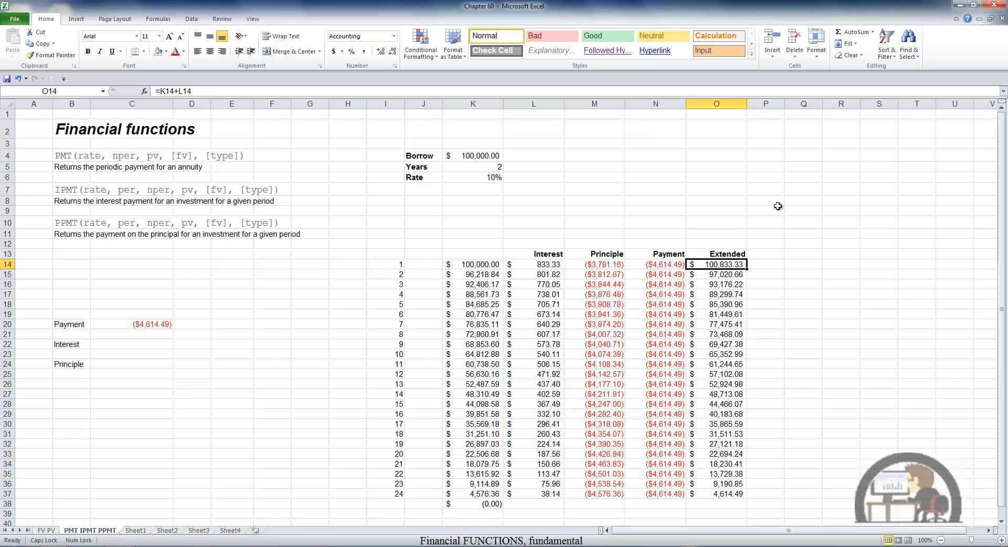
key("F2")
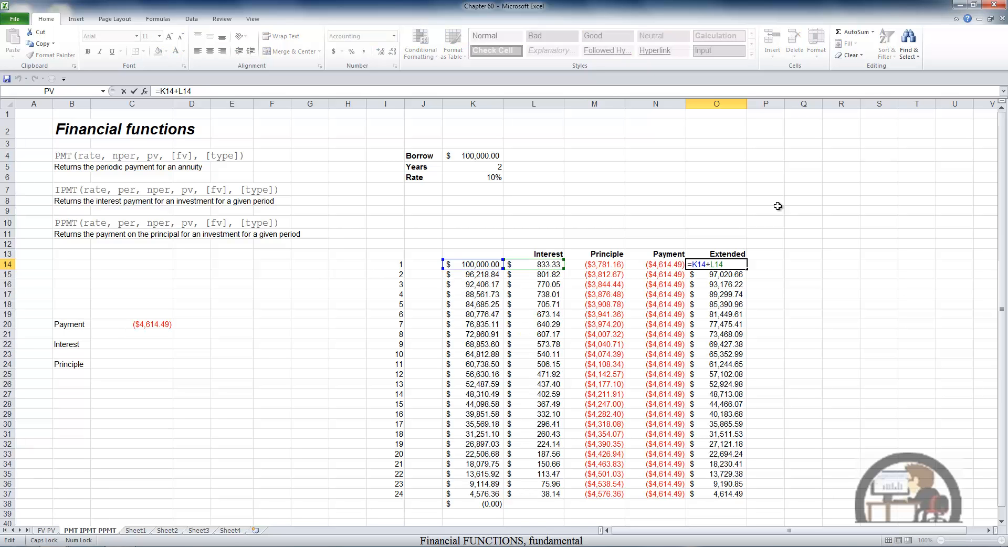
key("Escape")
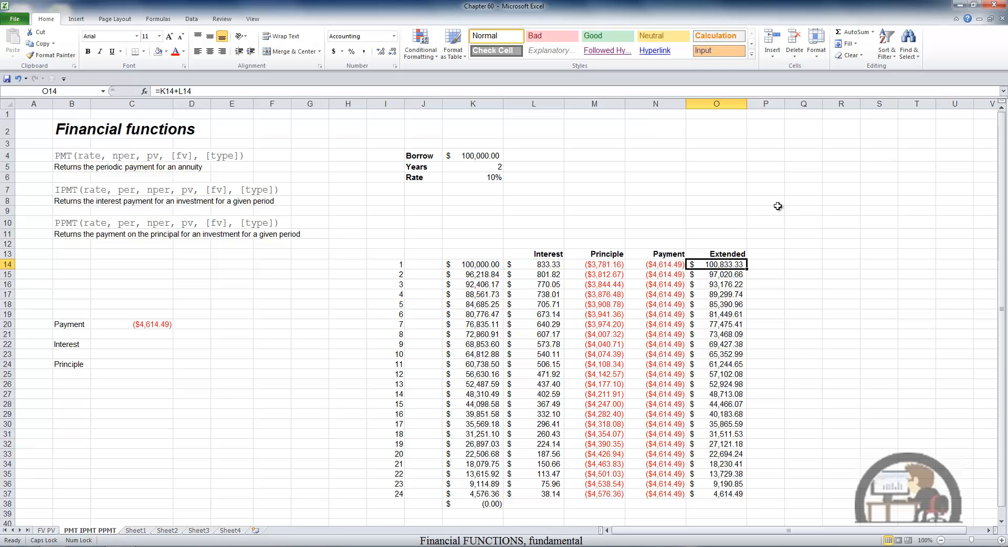
left_click(481, 273)
key("F2")
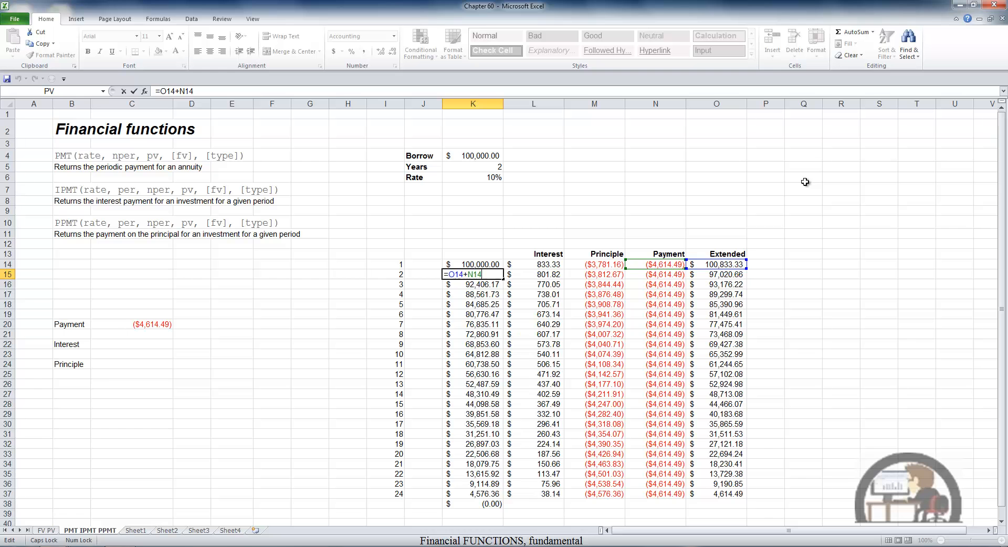
key("Escape")
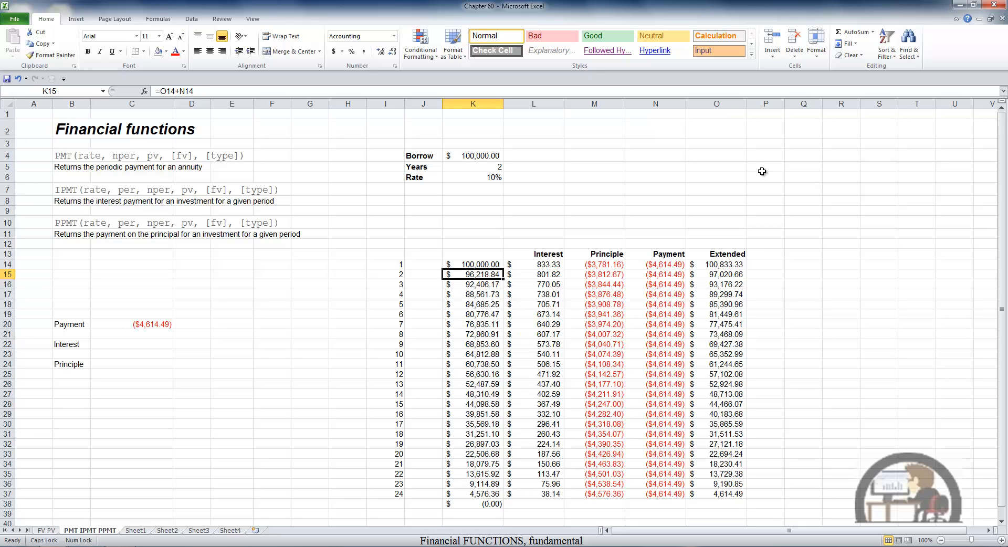
Change the future value argument of the PMT formula in C20 to -20000
left_click(160, 321)
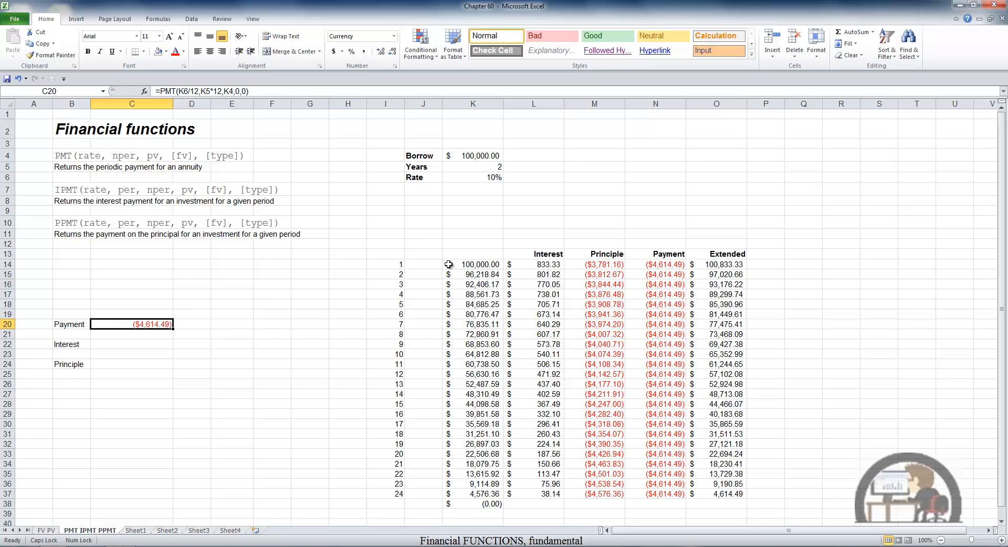
key("F2")
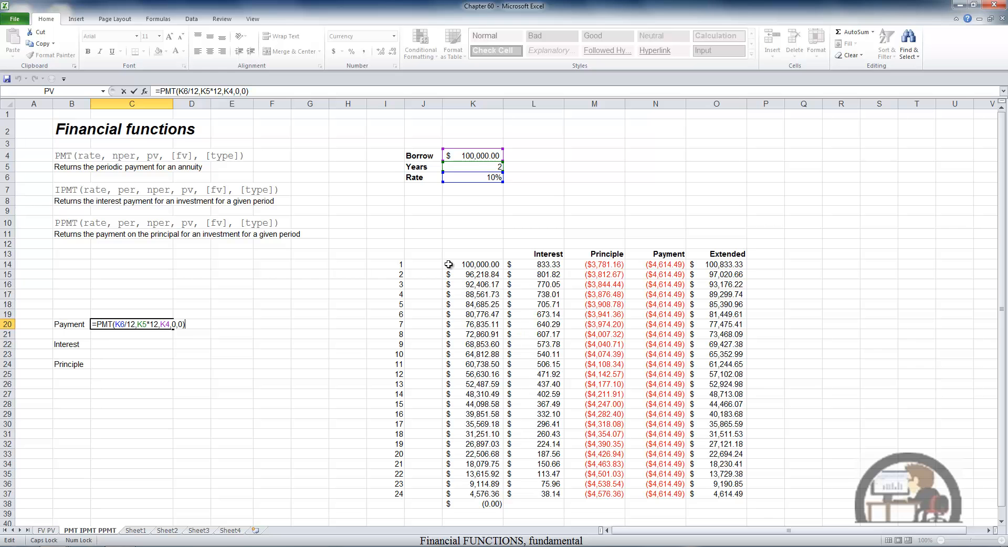
key("Left")
key("Left")
key("Left")
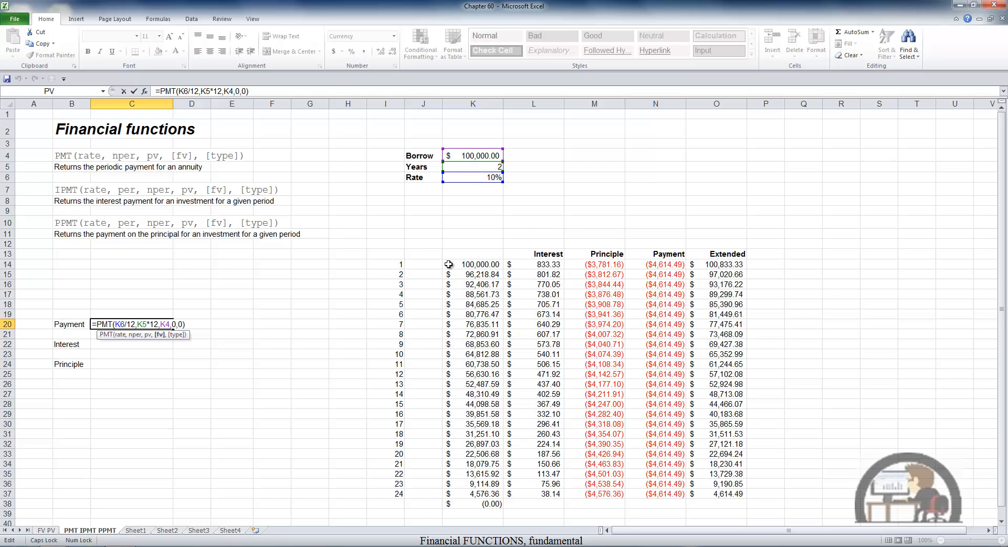
key("Right")
key("BackSpace")
type("-20000")
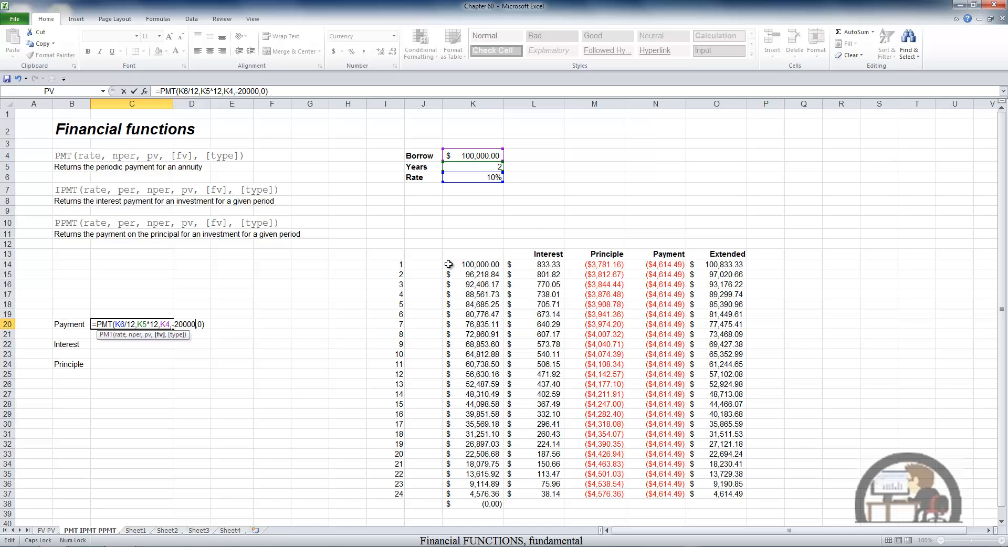
key("Return")
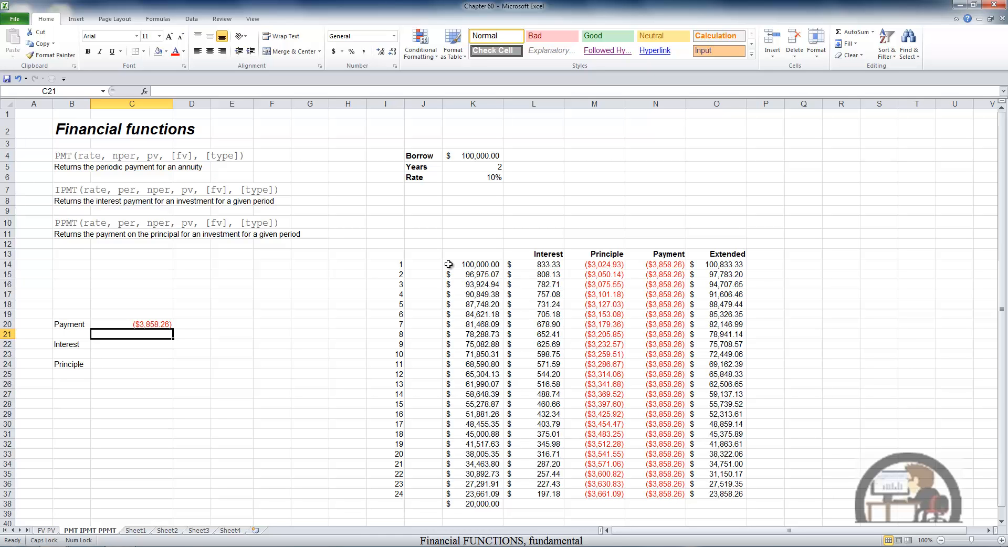
Enter the period 14 interest formula =IPMT(K6/12,14,K5*12,K4,-20000,0) in cell C22
key("Down")
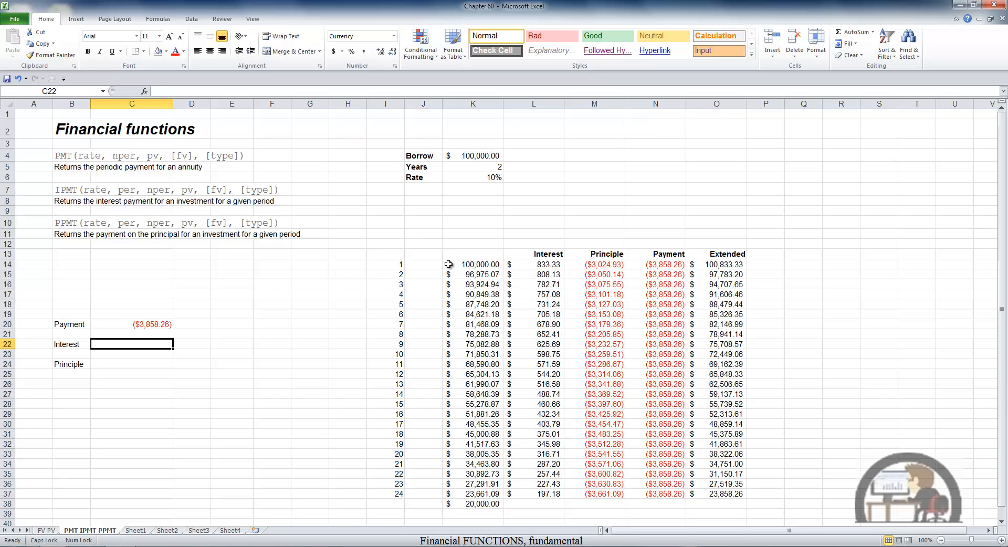
type("=IP")
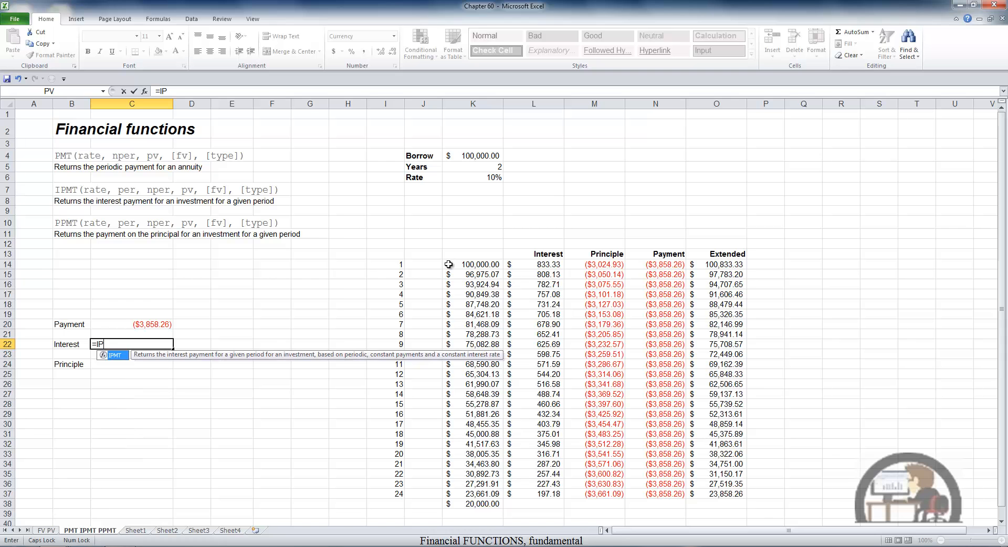
key("Tab")
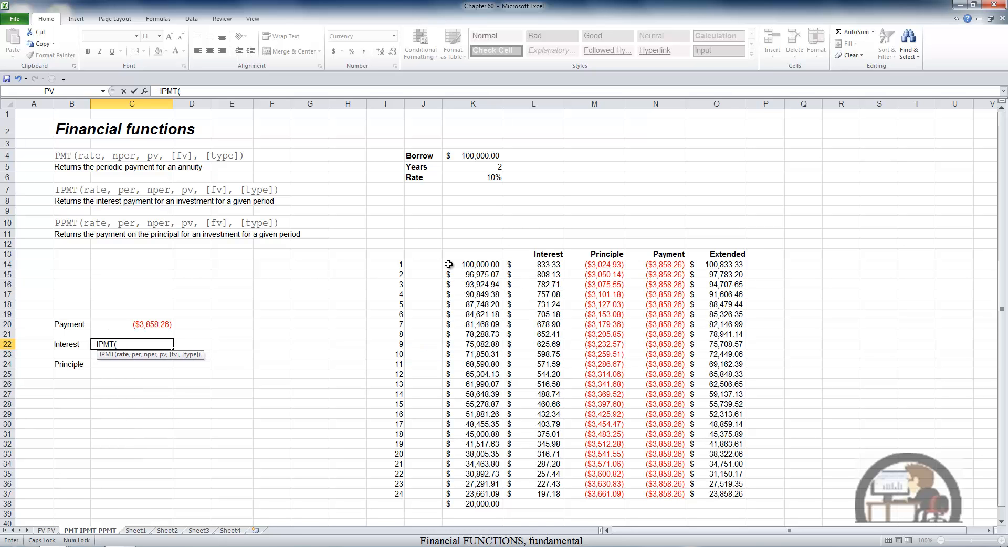
left_click(493, 179)
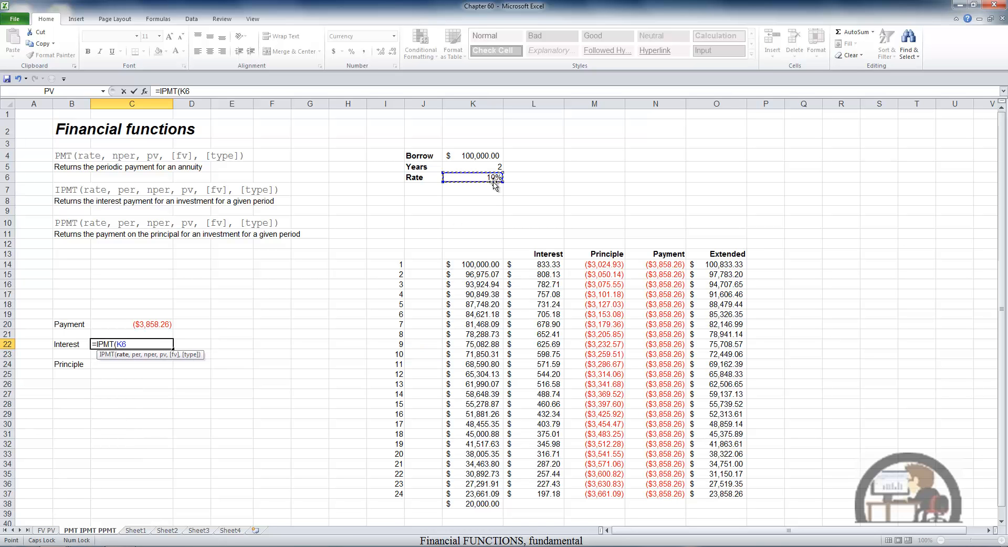
type("/12")
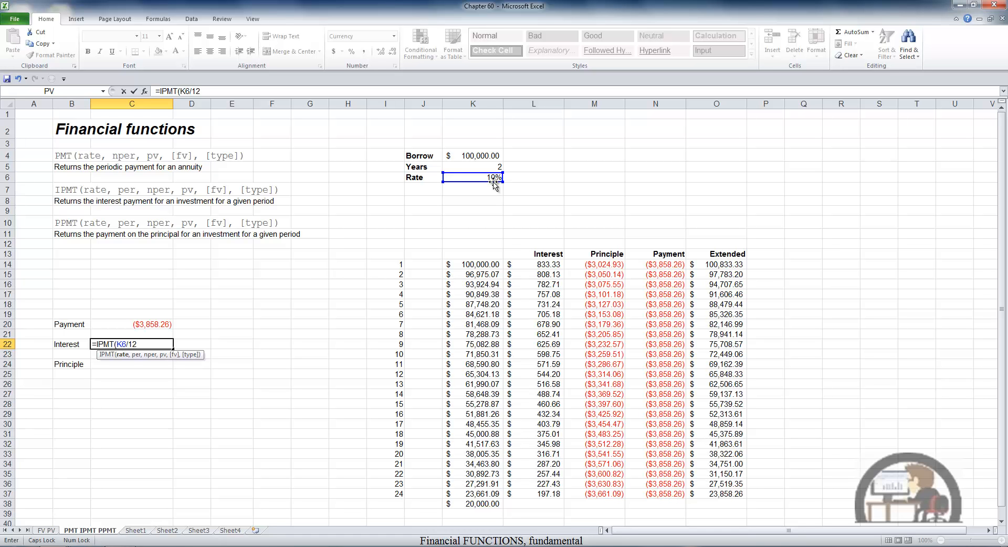
type(",14,")
left_click(486, 166)
type("*")
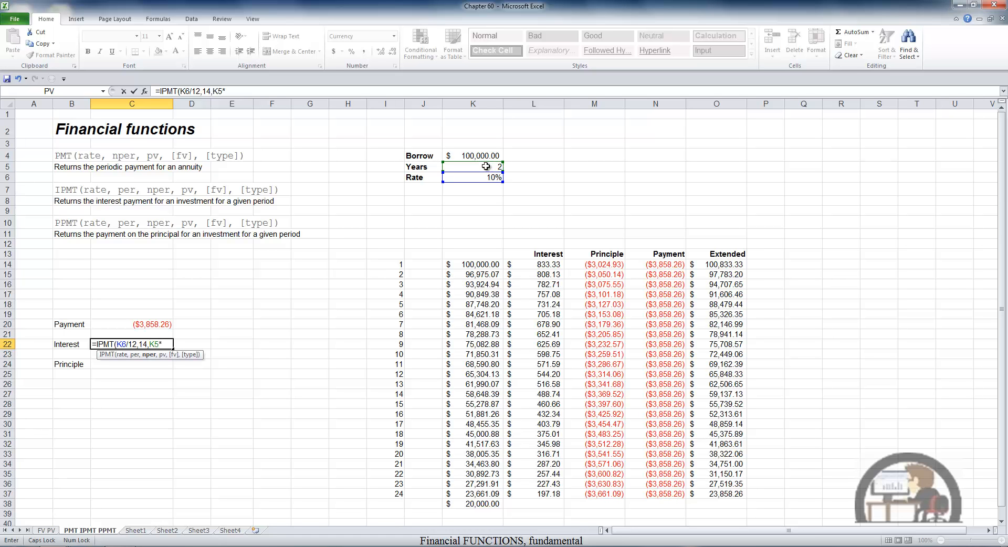
type("12,")
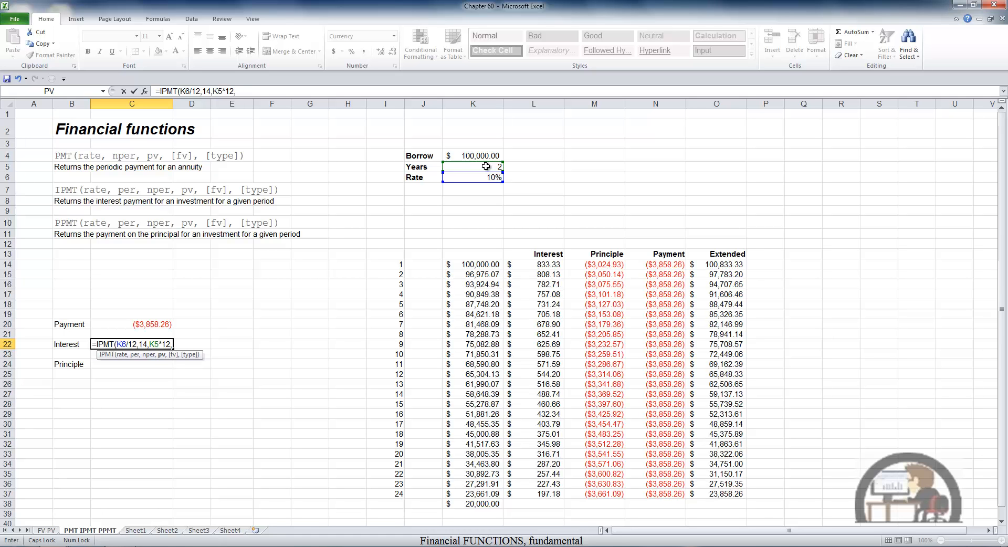
left_click(490, 157)
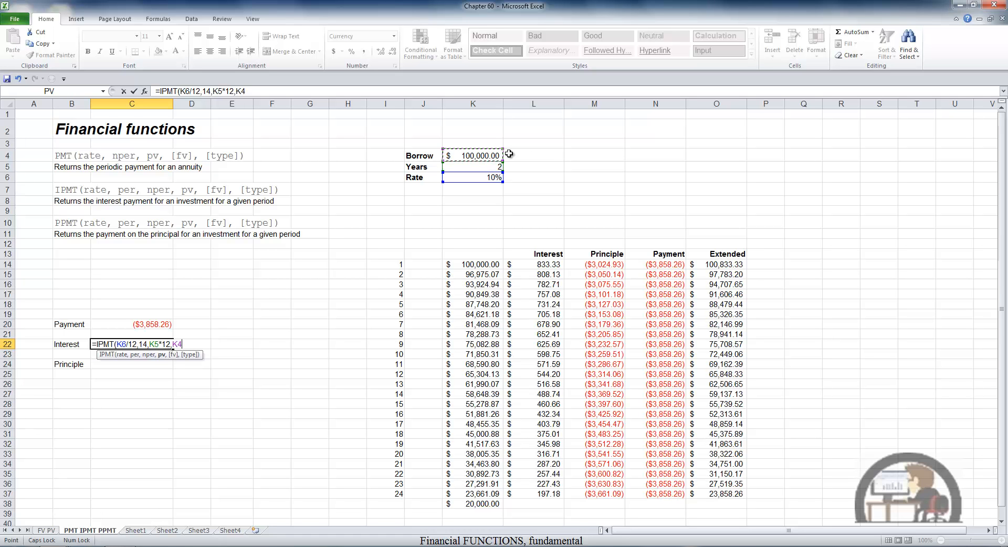
type(",")
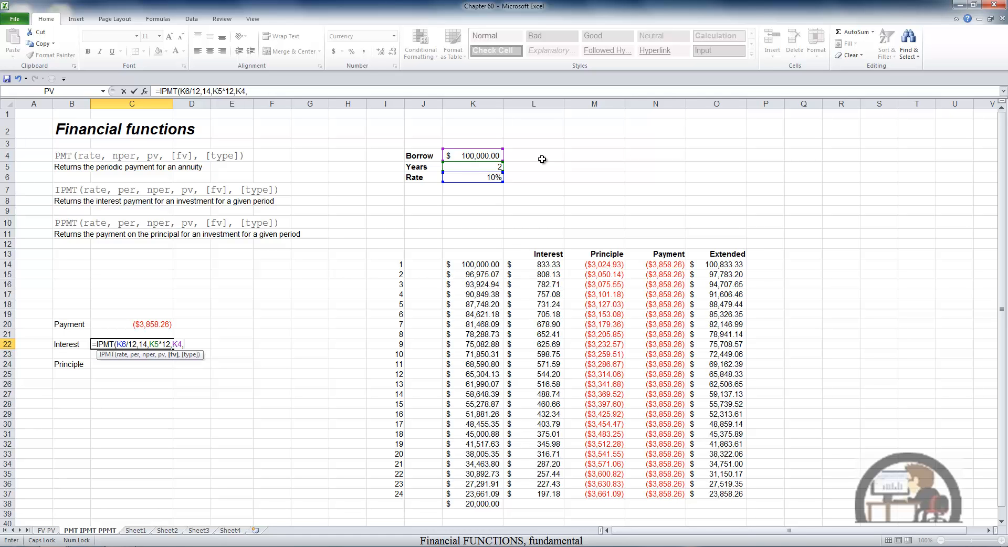
type("-20000")
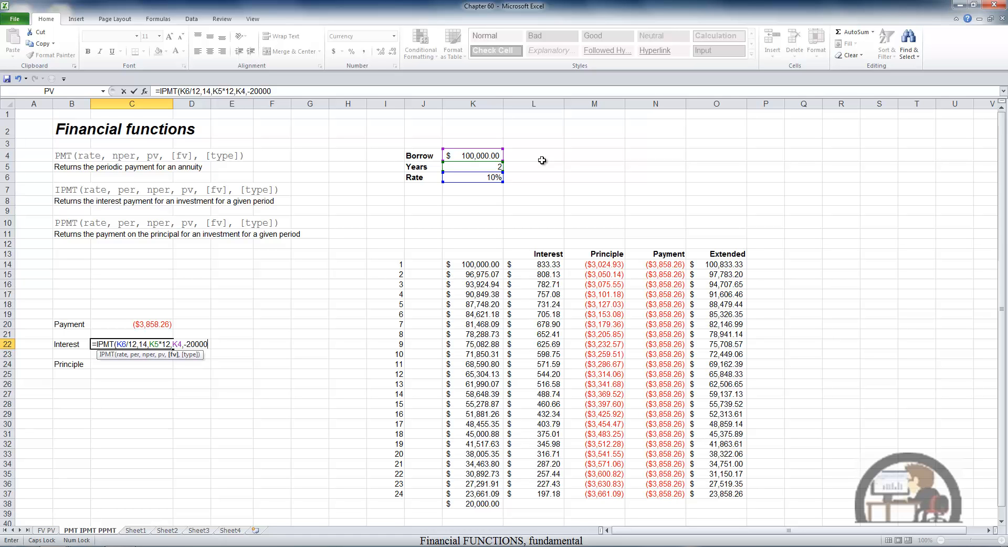
type(",0")
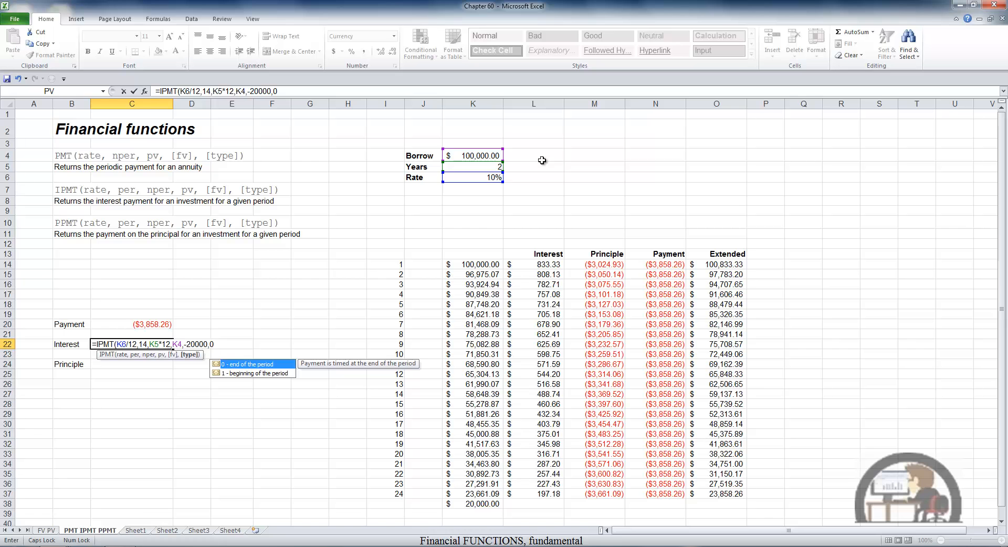
key("Return")
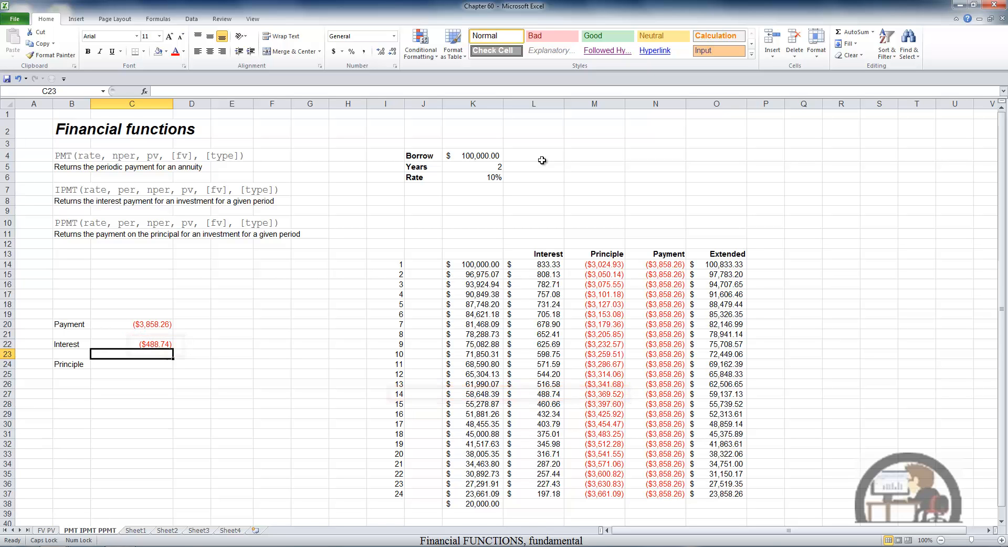
Enter the period 20 principal formula =PPMT(K6/12,20,K5*12,K4,-20000,0) in cell C24
key("Down")
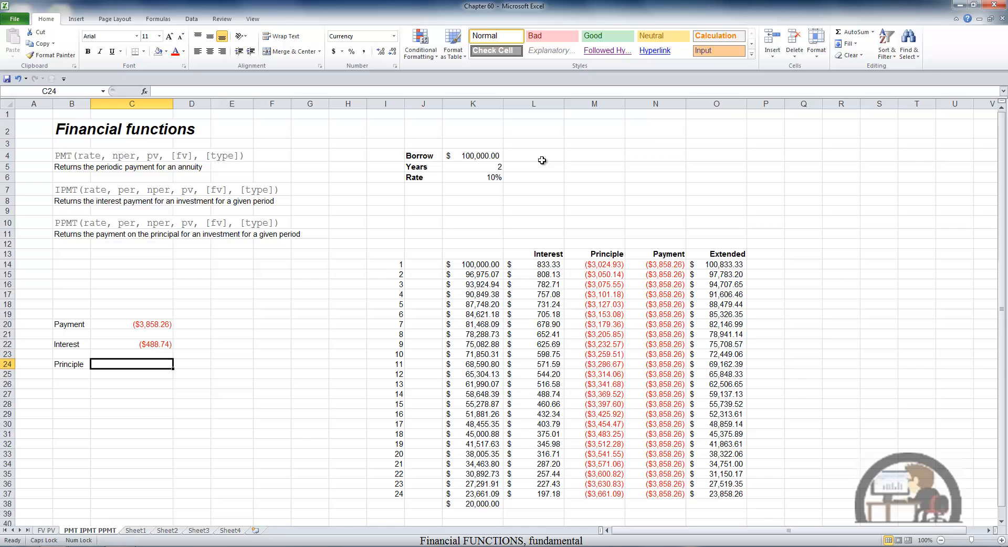
type("=")
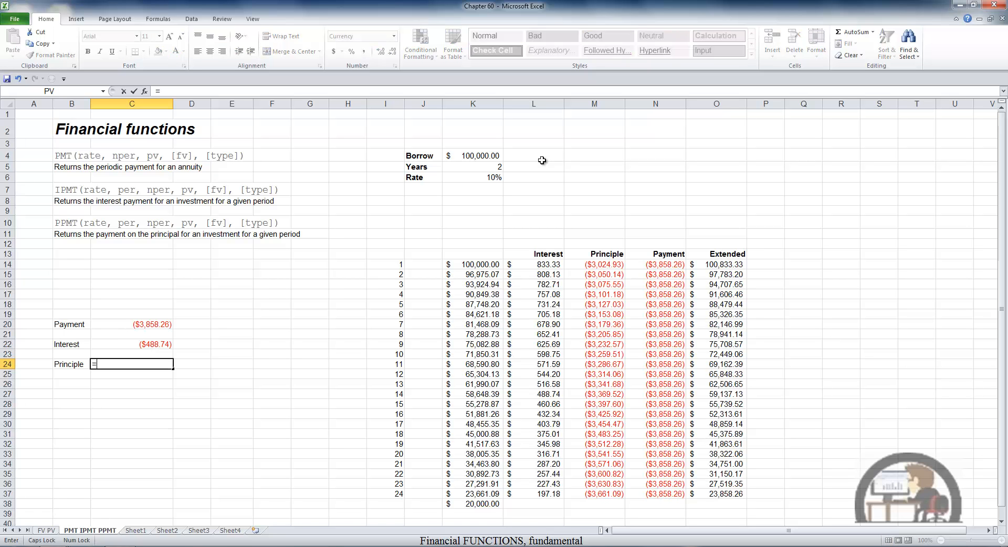
type("PP")
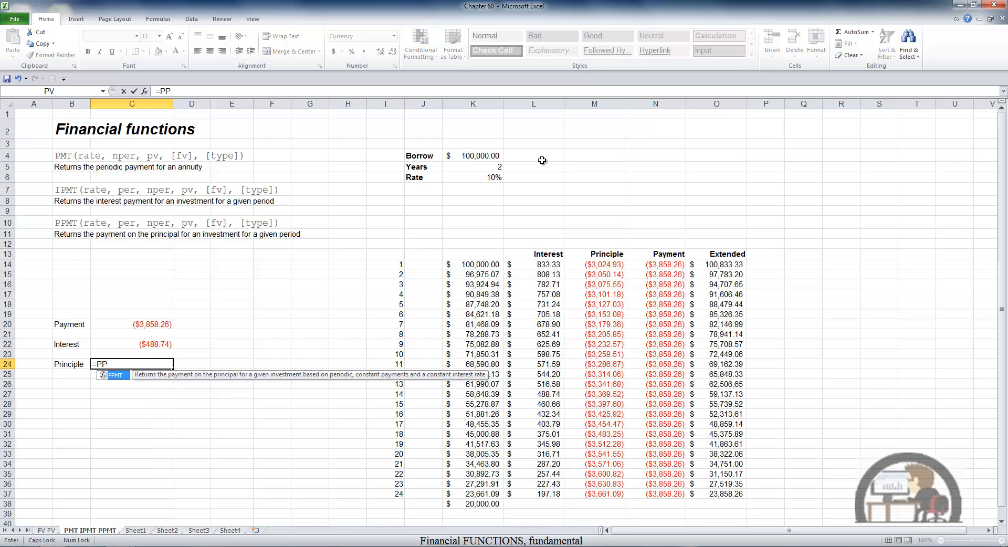
key("Tab")
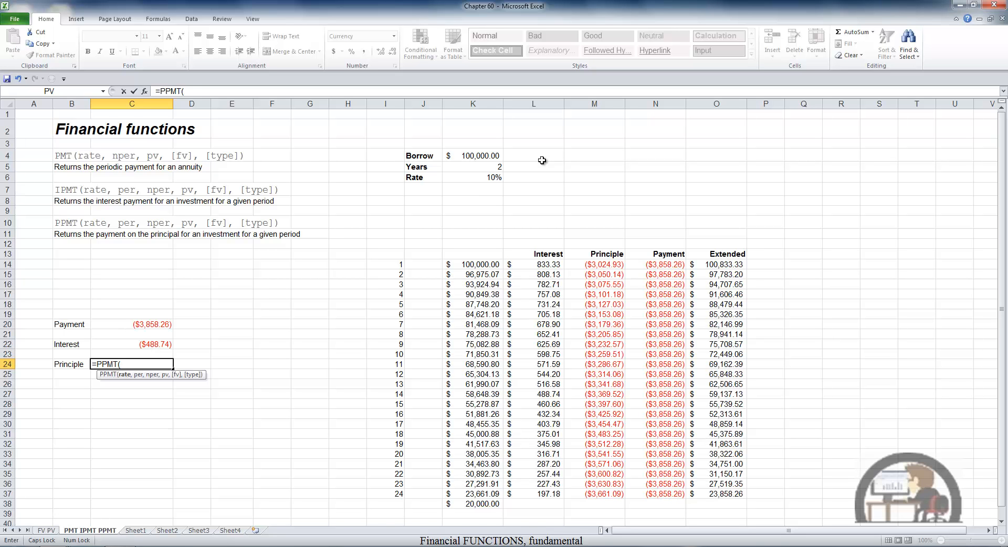
left_click(497, 177)
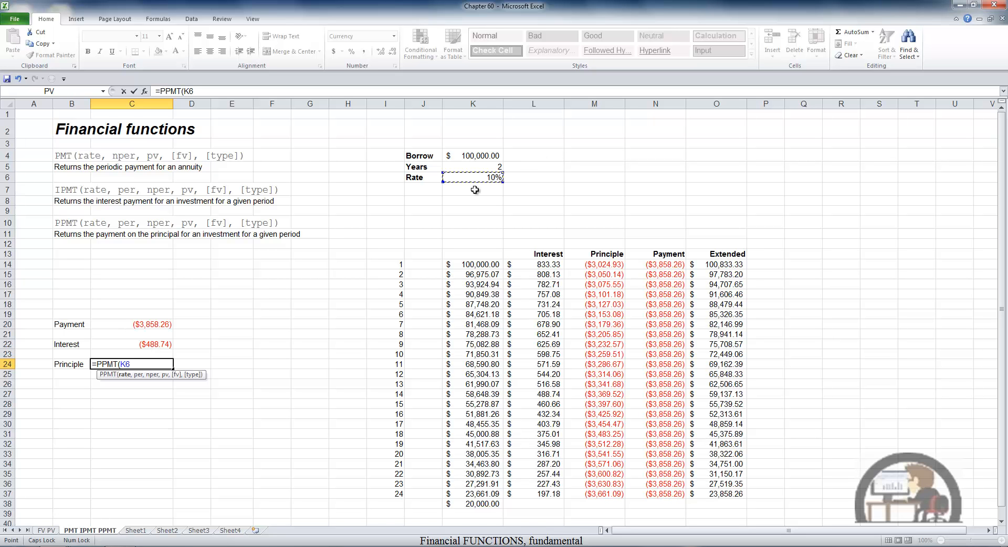
type("/12")
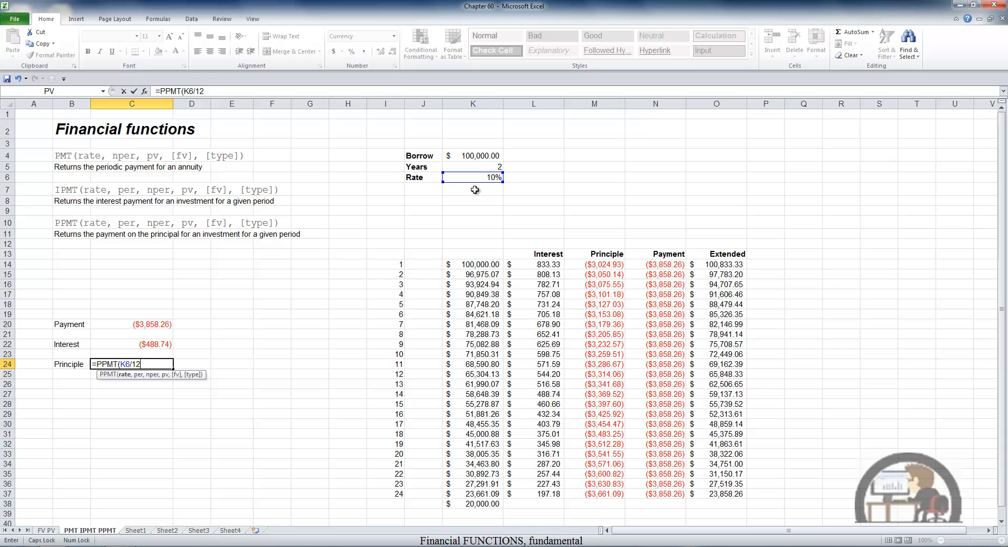
type(",20,")
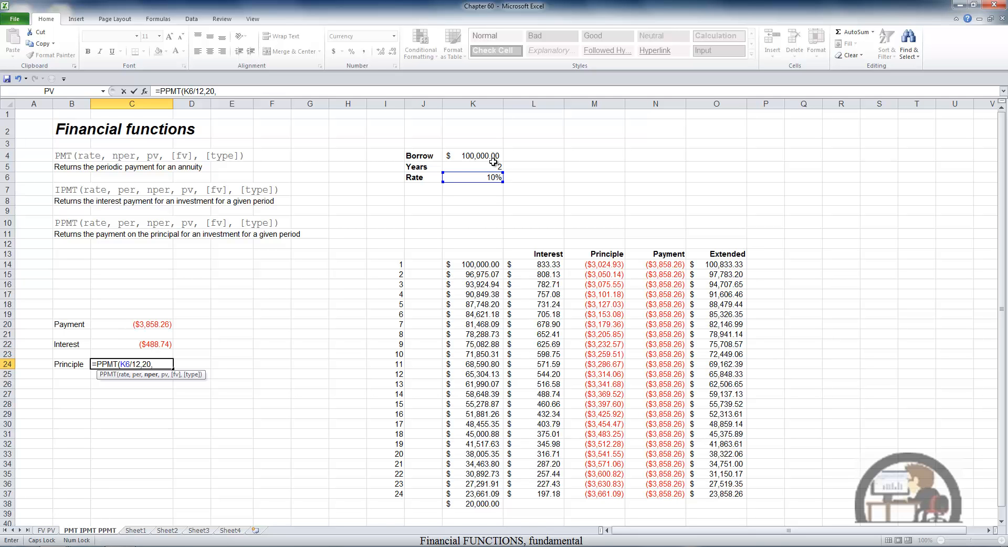
left_click(496, 166)
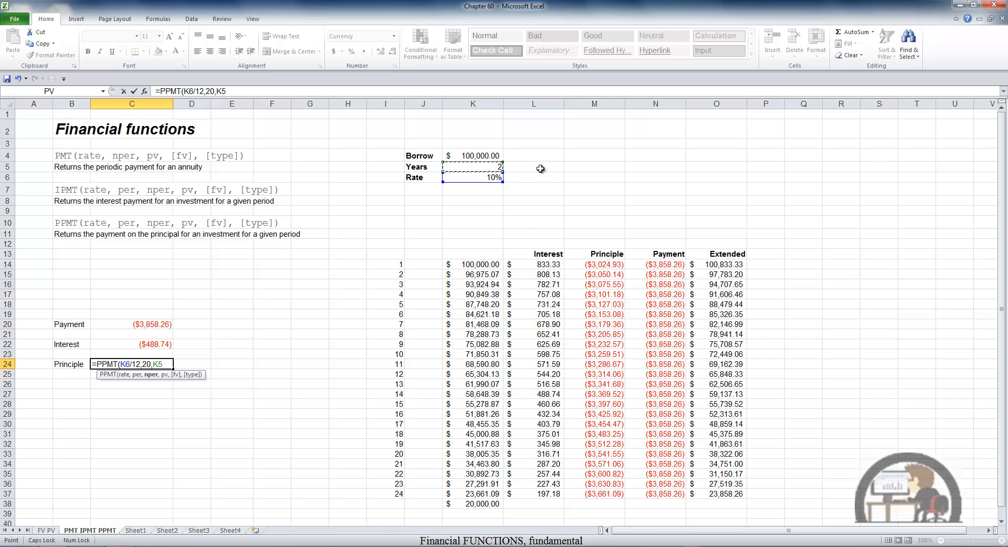
type("*12,")
left_click(483, 155)
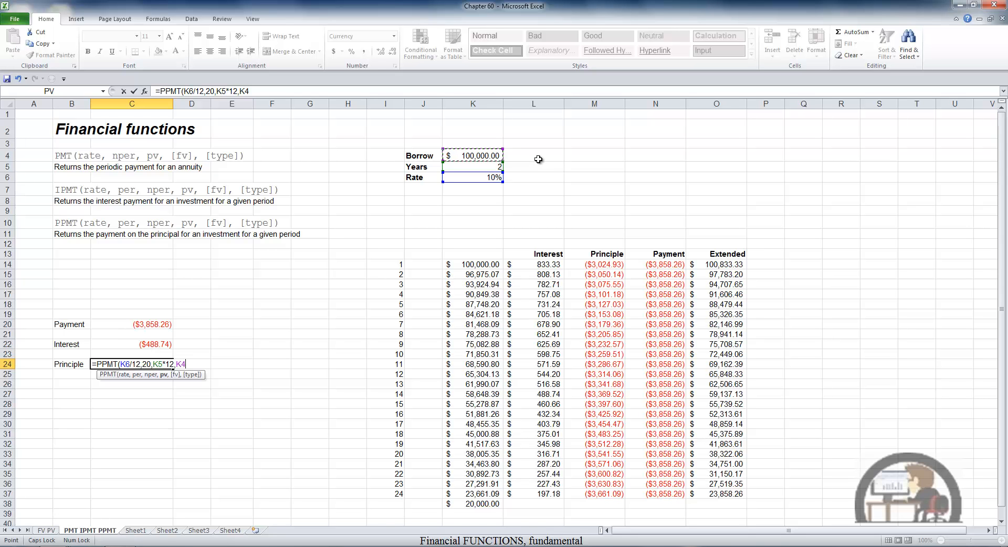
type(",-20000")
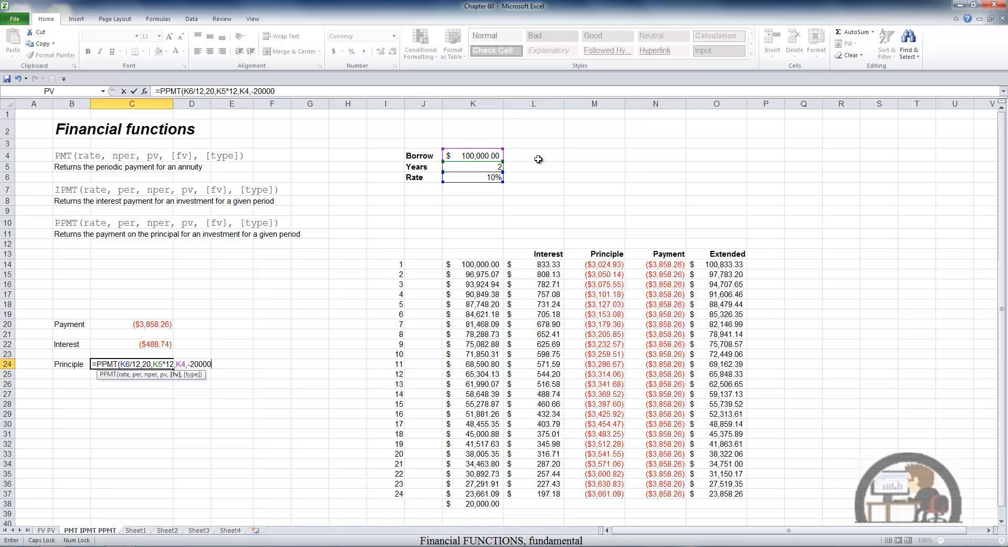
type(",0")
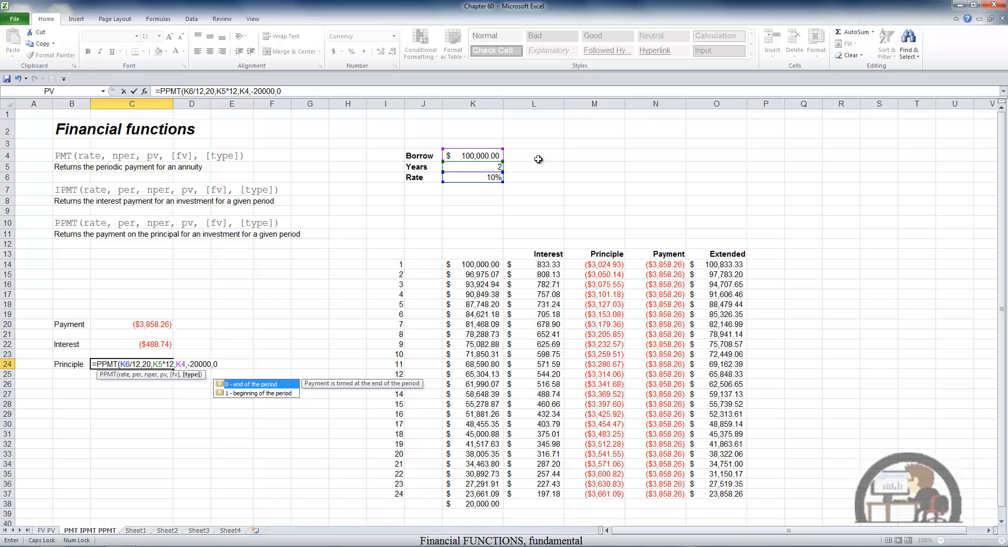
key("Return")
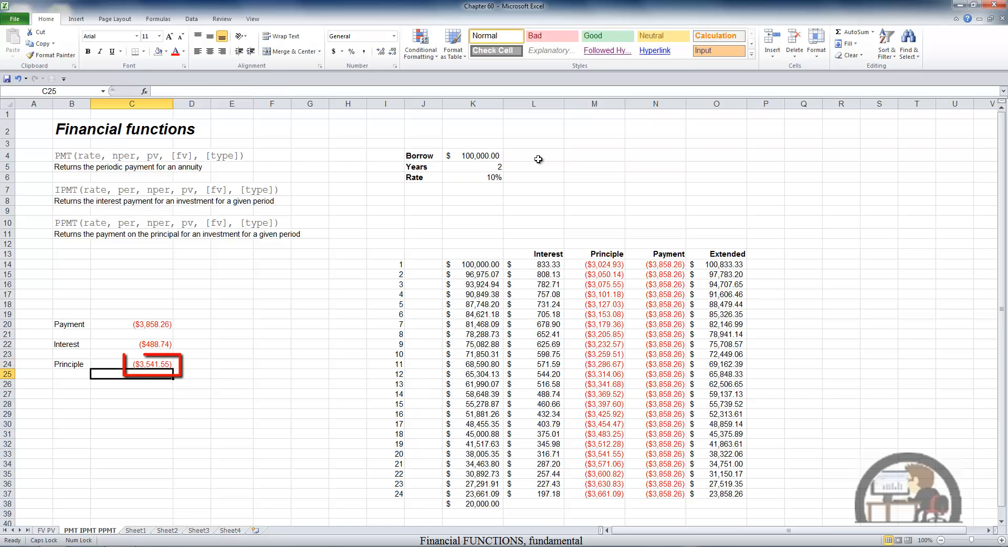